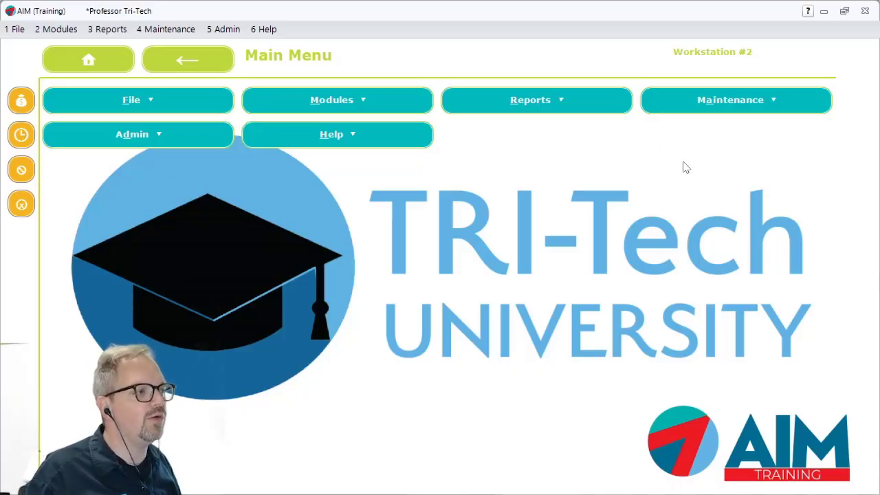
Open the Contract Rates maintenance for Dubuque and load the rates of the DU150 Diamondhead Maple soprano Ukulele
click(171, 29)
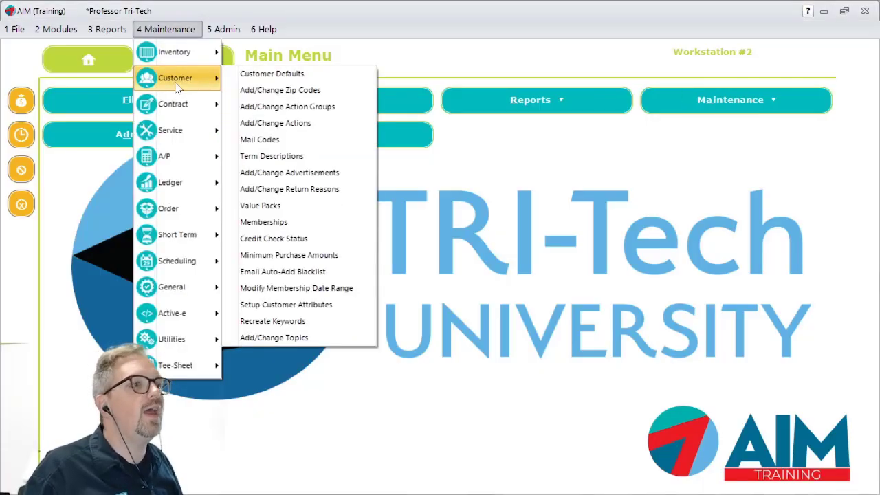
mouse_move(176, 108)
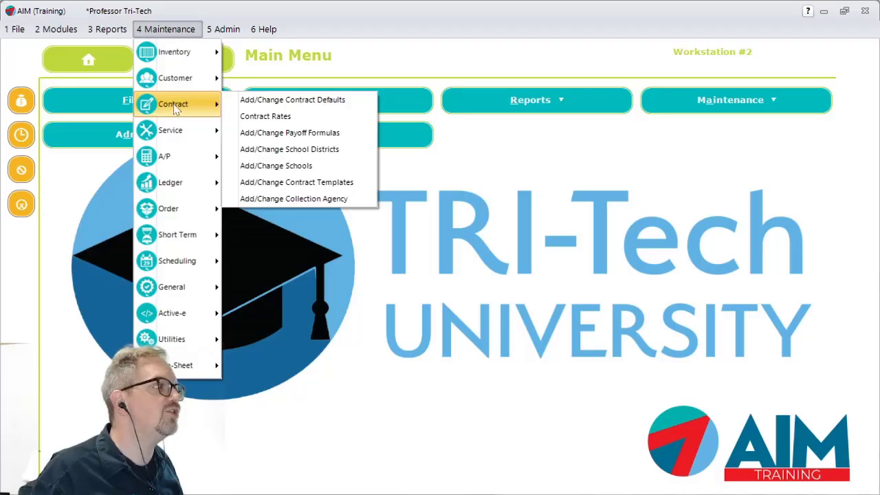
click(298, 120)
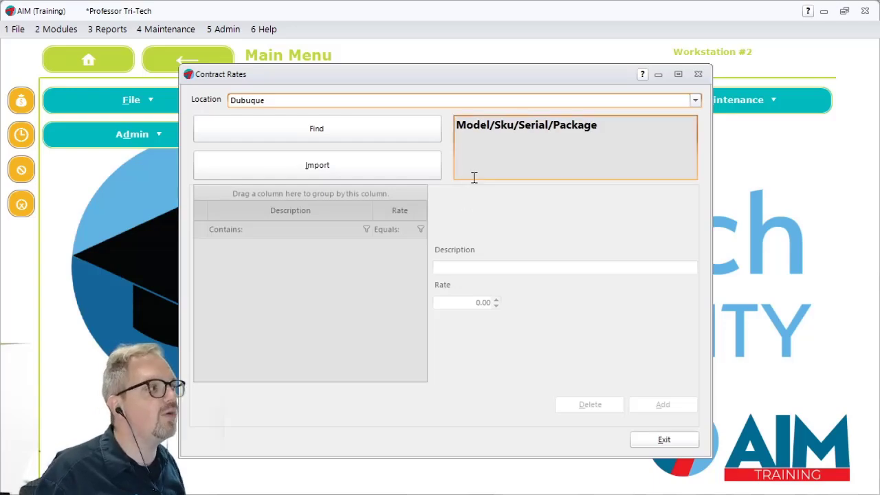
click(344, 121)
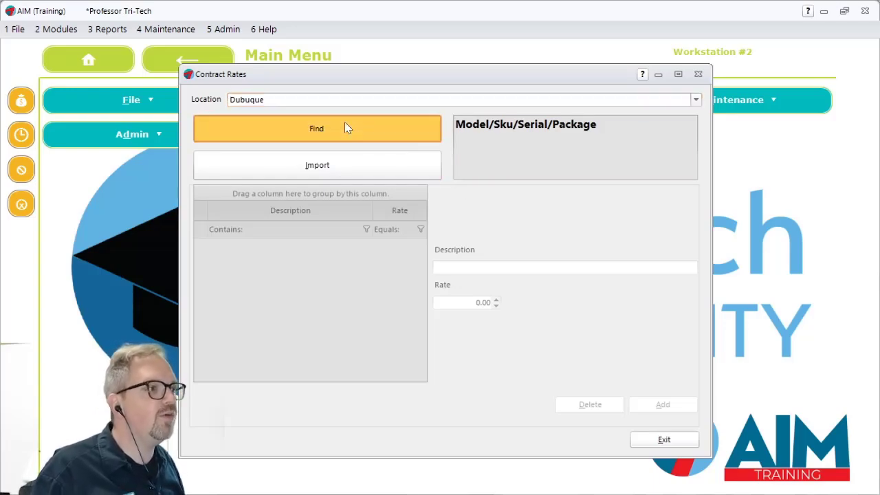
click(495, 124)
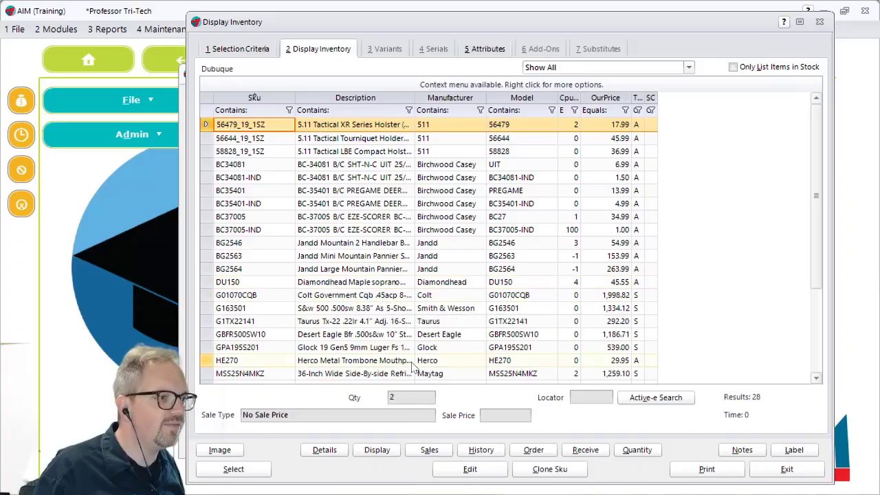
double_click(352, 283)
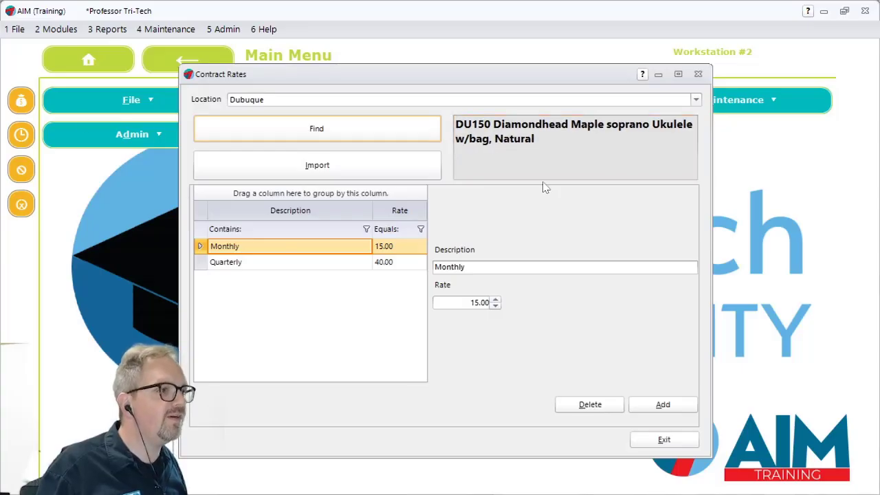
drag(453, 118, 584, 154)
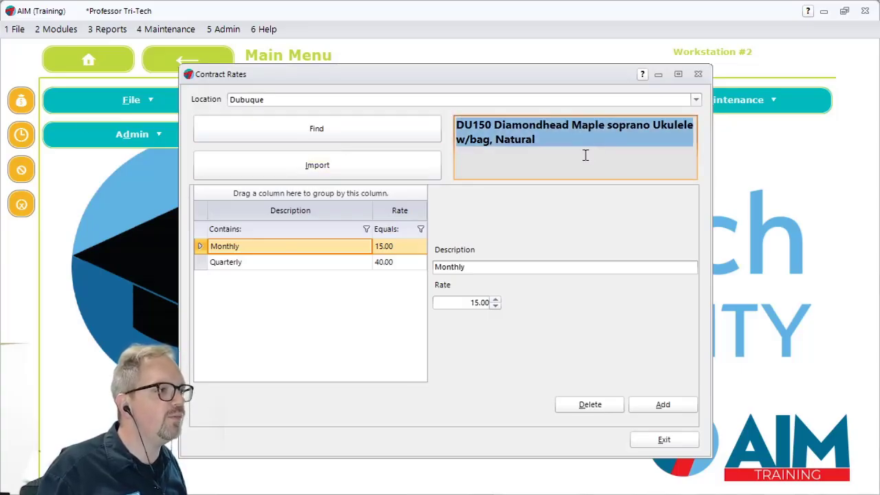
Check the ukulele's contract rates for the Iowa City location and return to the Dubuque location
click(696, 100)
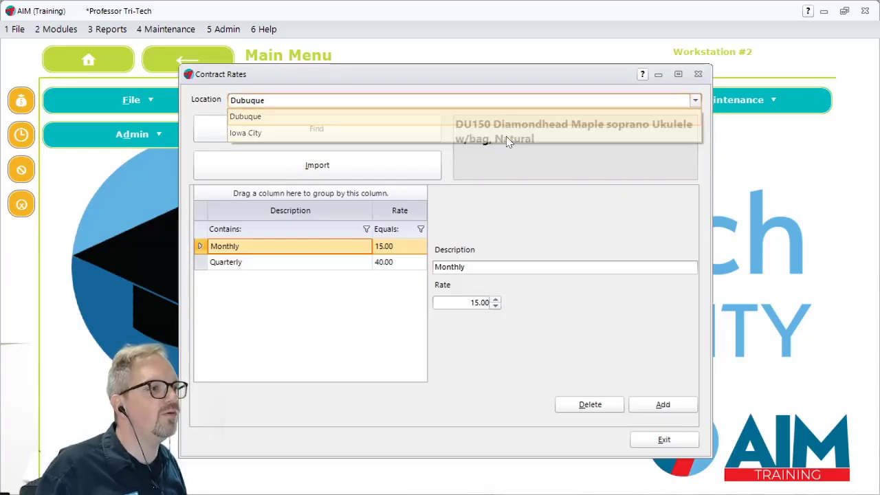
click(509, 132)
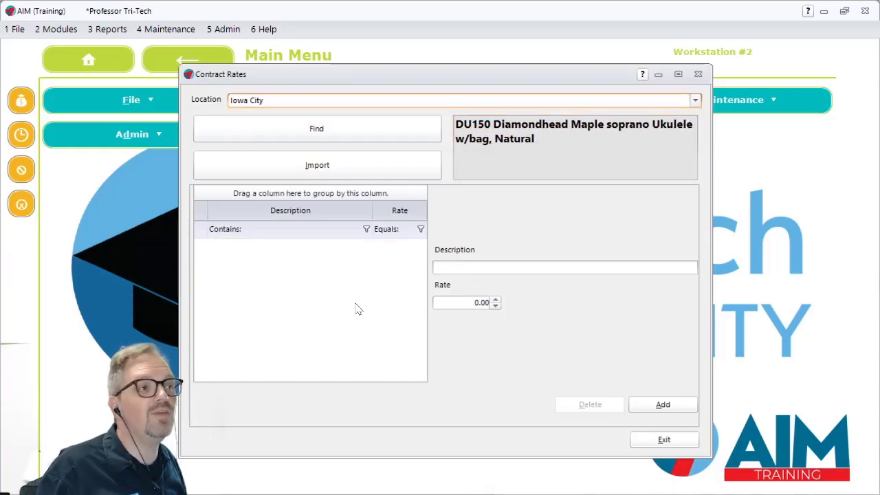
click(695, 101)
click(619, 114)
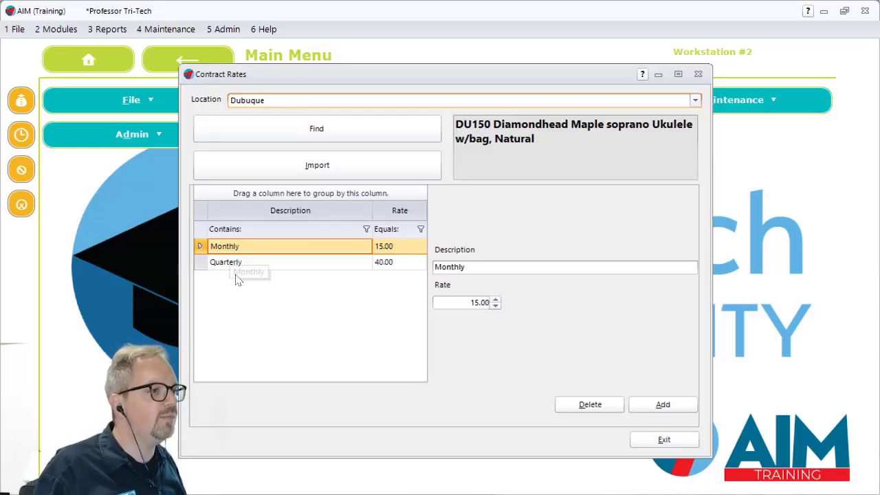
Preview a blank rate entry and the ukulele's Quarterly rate, and close Contract Rates without adding anything
click(646, 398)
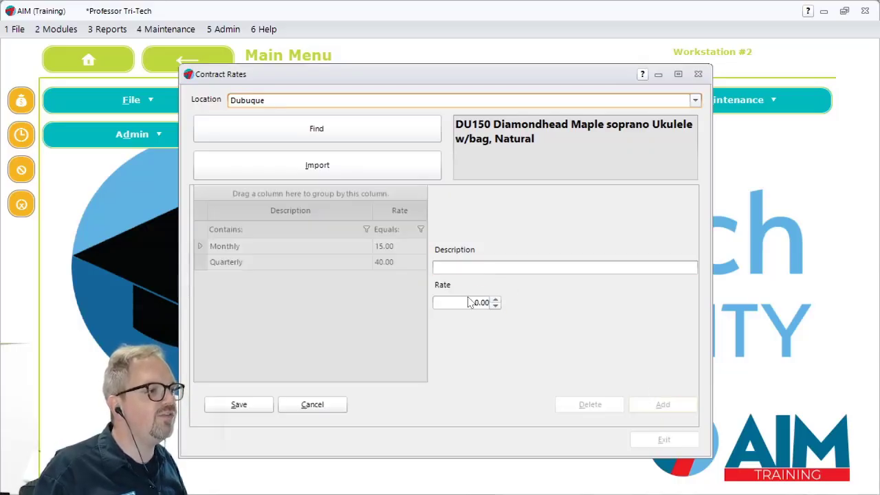
click(317, 404)
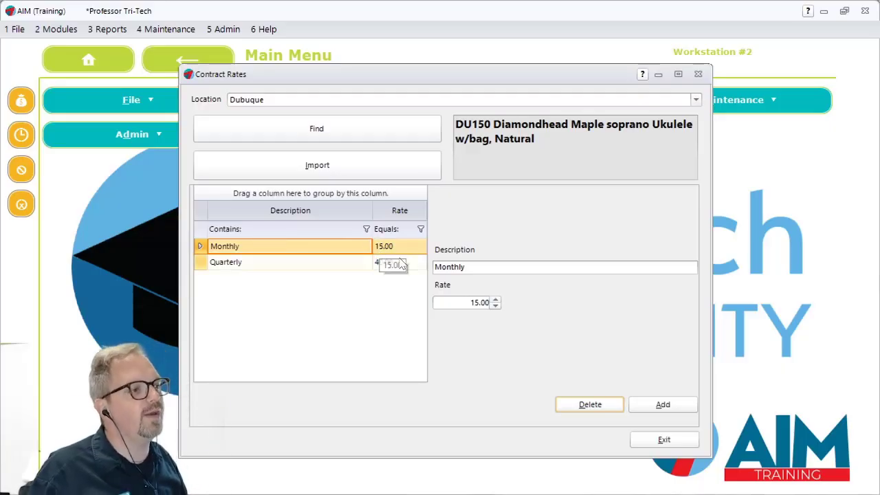
click(395, 268)
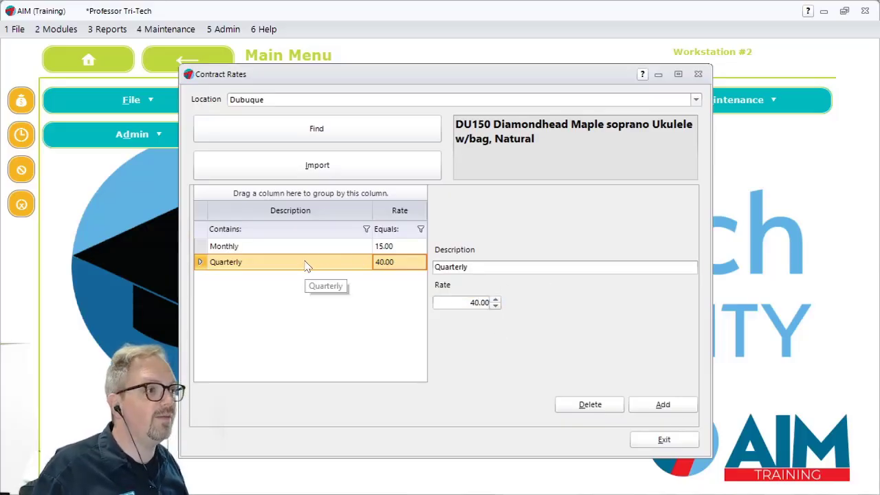
click(654, 441)
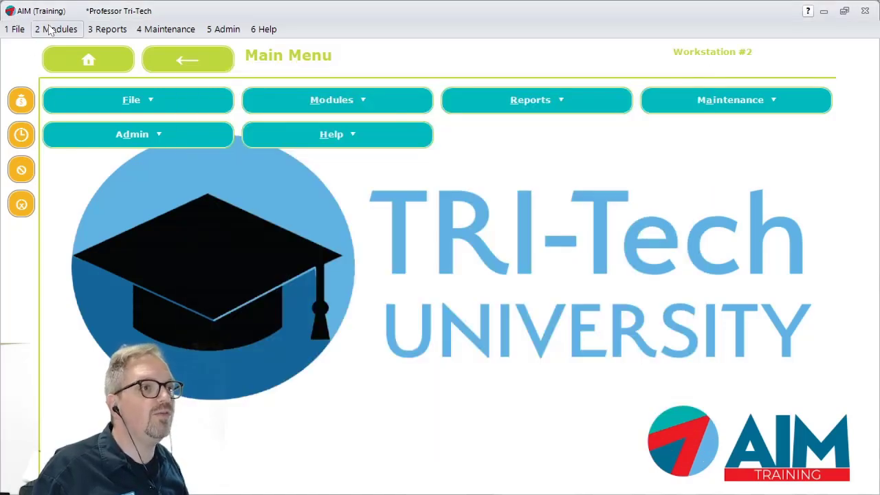
Start a new contract for the customer found by last name, using the Rent to Rent contract default
click(49, 29)
mouse_move(58, 112)
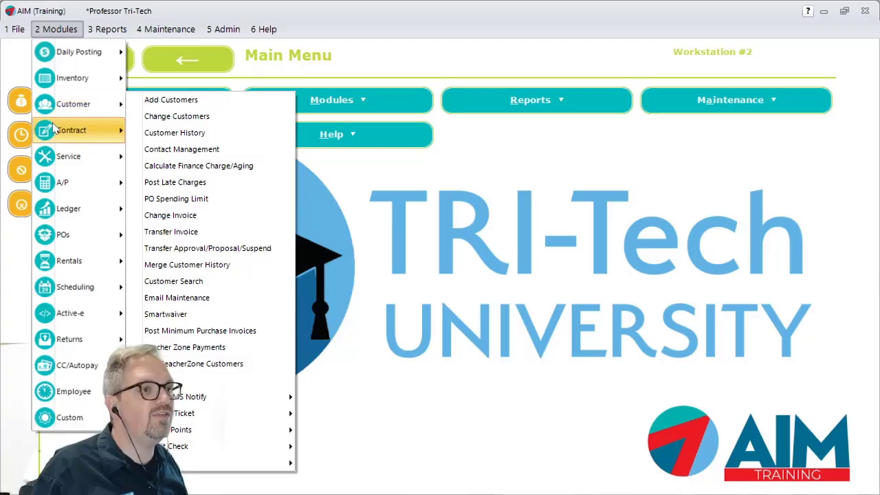
mouse_move(57, 130)
click(213, 131)
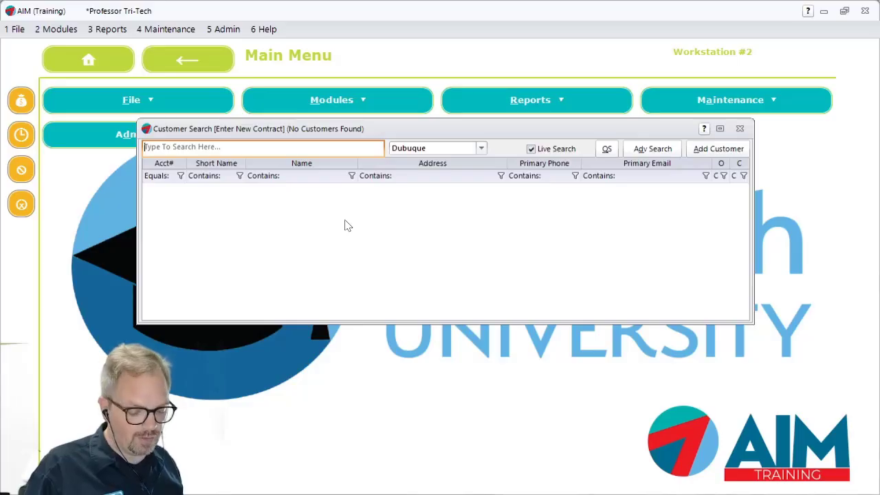
text(ande)
key(Return)
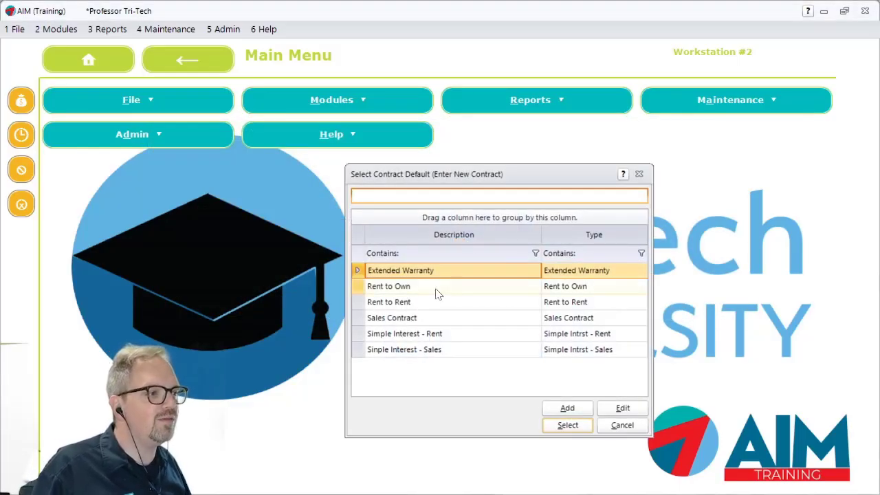
click(428, 304)
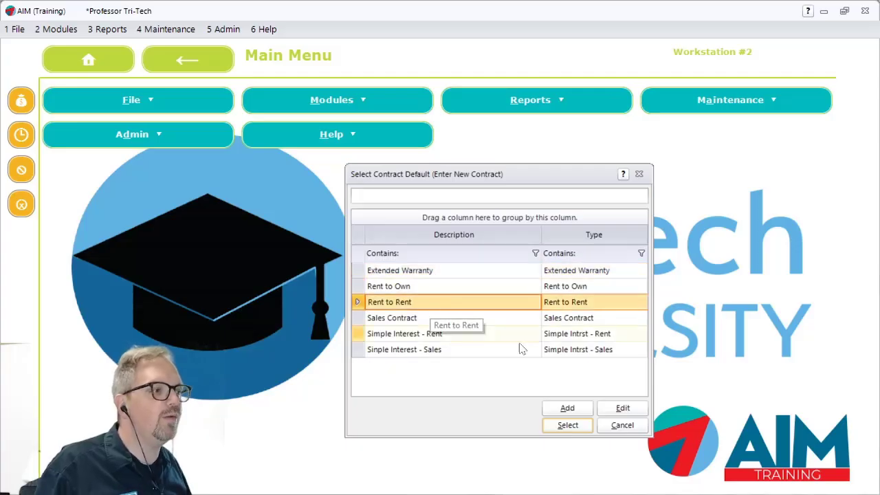
click(582, 430)
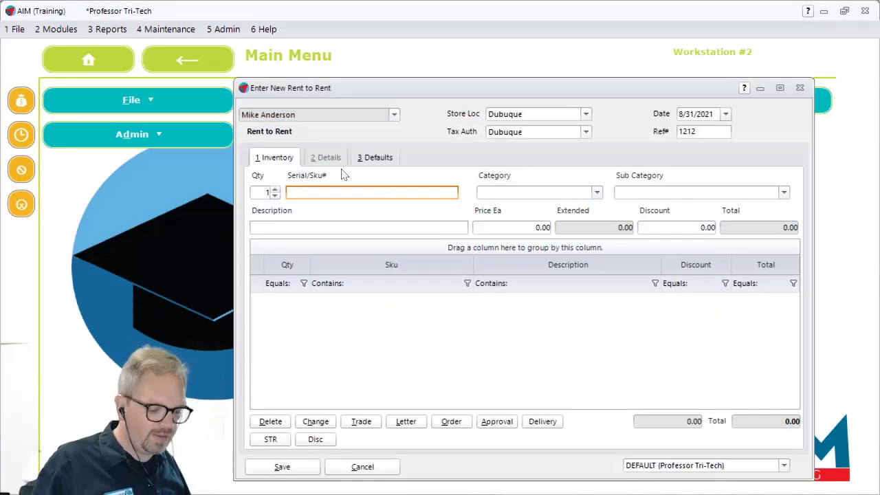
Add one DU150 Diamondhead Maple soprano Ukulele to the contract from inventory with the Monthly rental rate
double_click(372, 189)
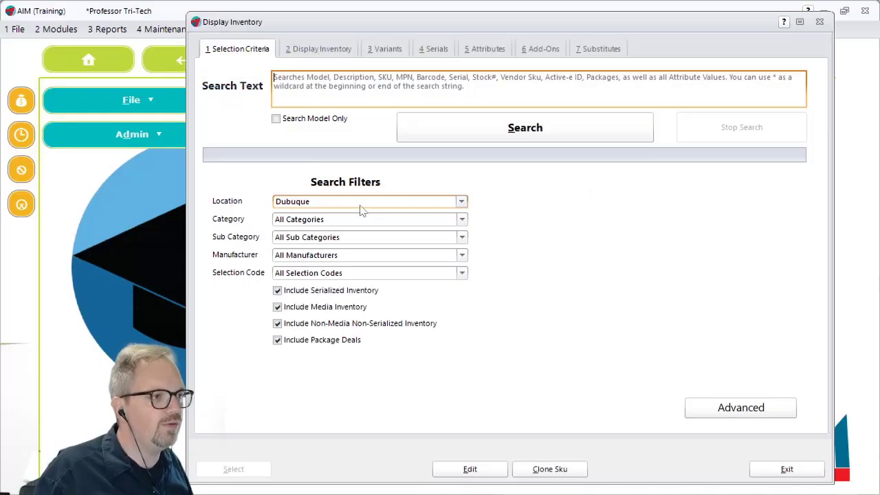
click(506, 122)
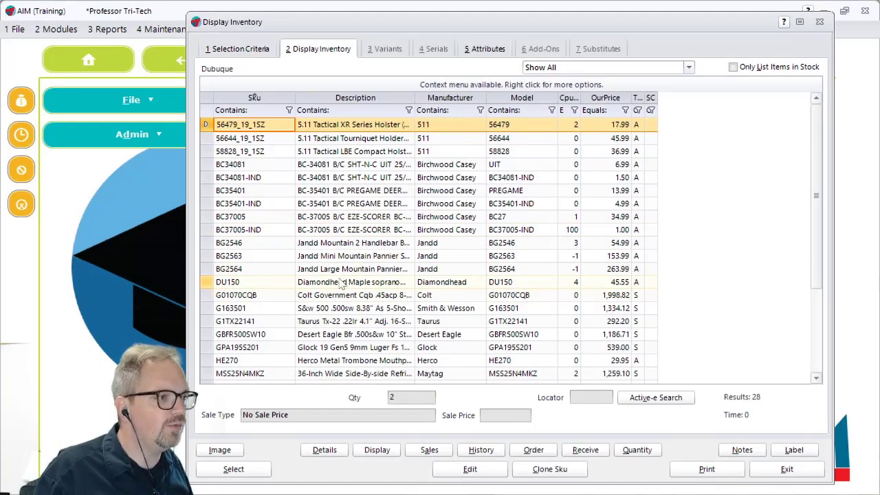
click(243, 283)
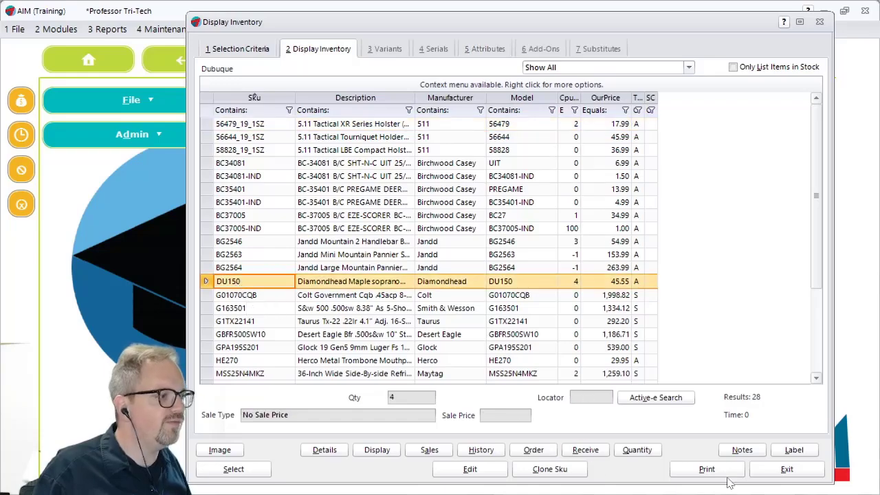
click(232, 468)
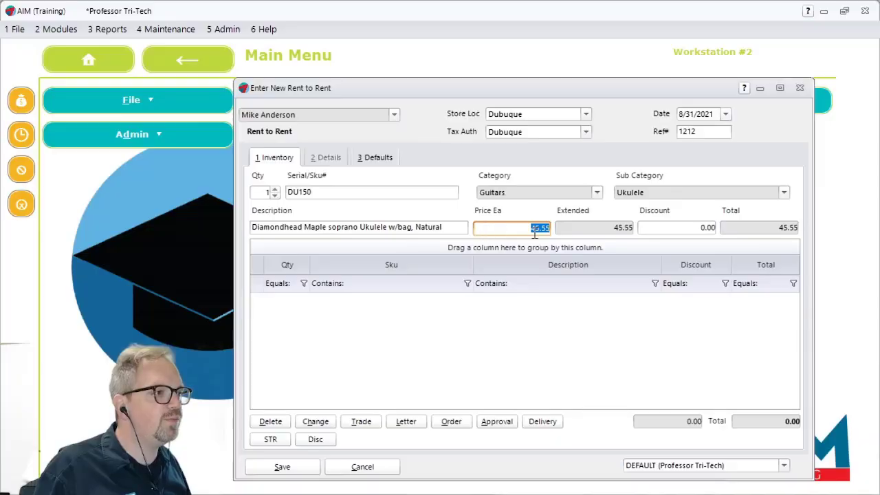
key(Tab)
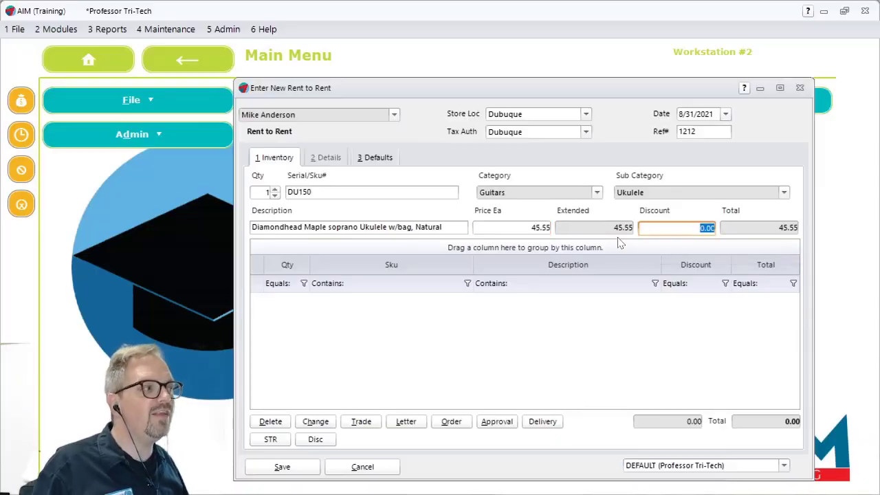
click(617, 232)
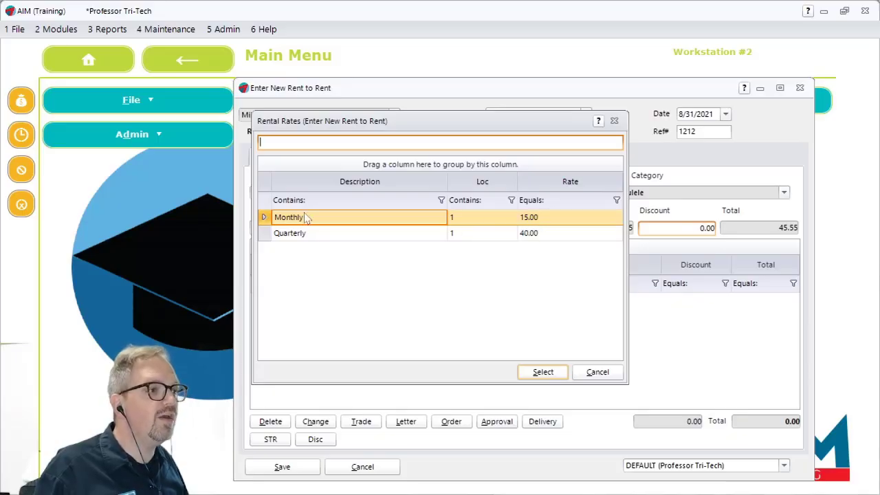
click(543, 373)
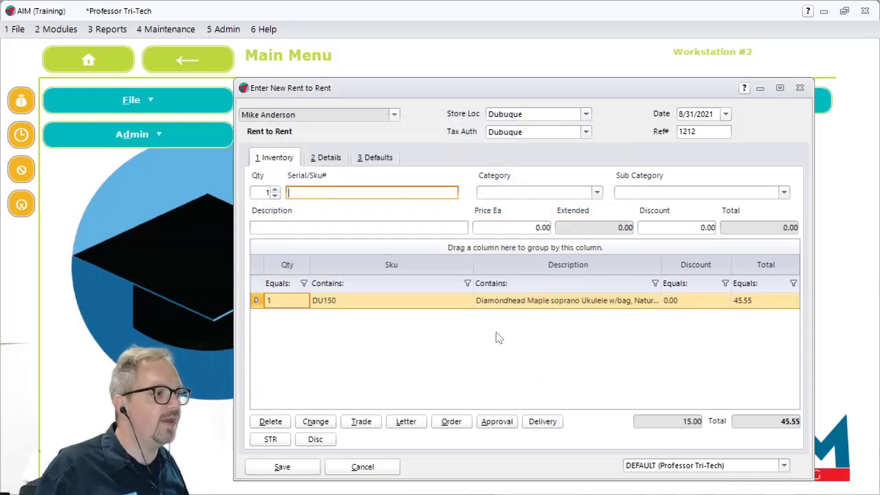
Set the initial payment credit to 15.00 in the contract details and keep the monthly payment amount
click(328, 158)
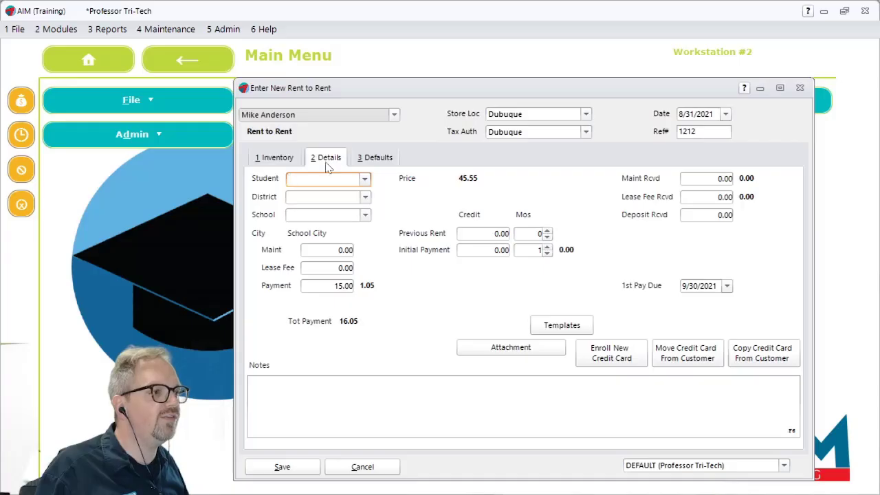
click(327, 286)
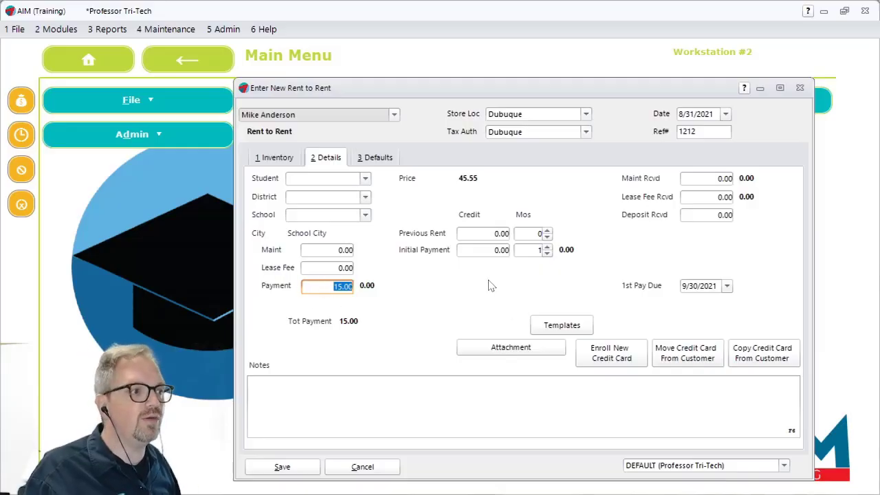
click(479, 251)
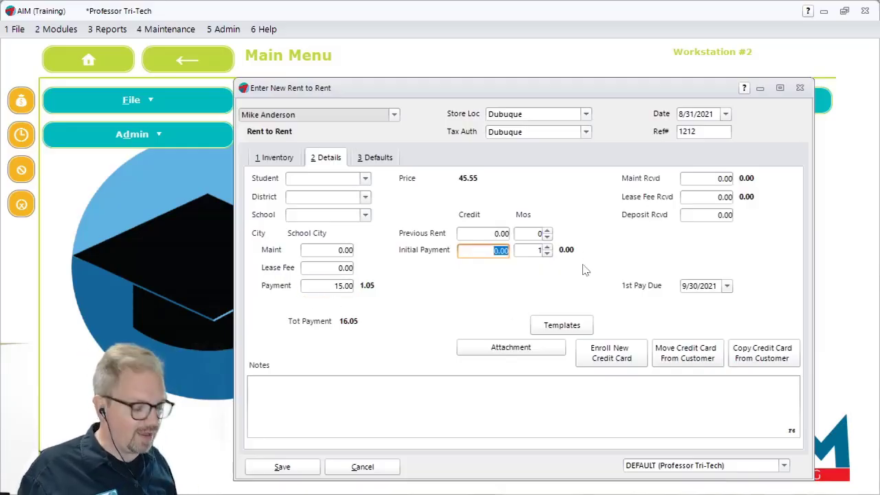
text(15)
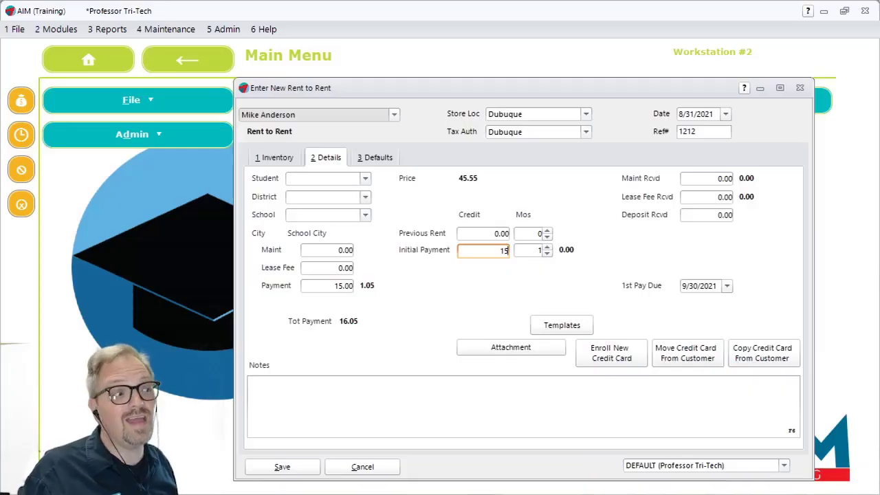
key(Tab)
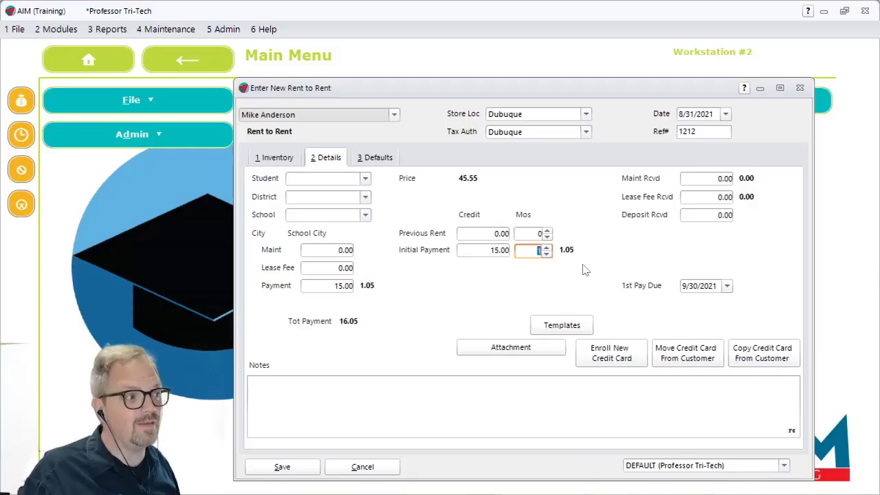
click(329, 286)
double_click(332, 286)
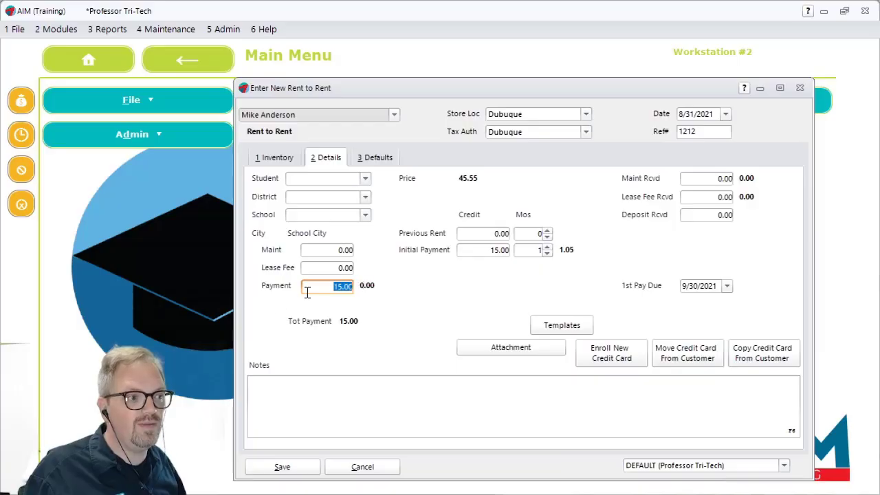
key(Tab)
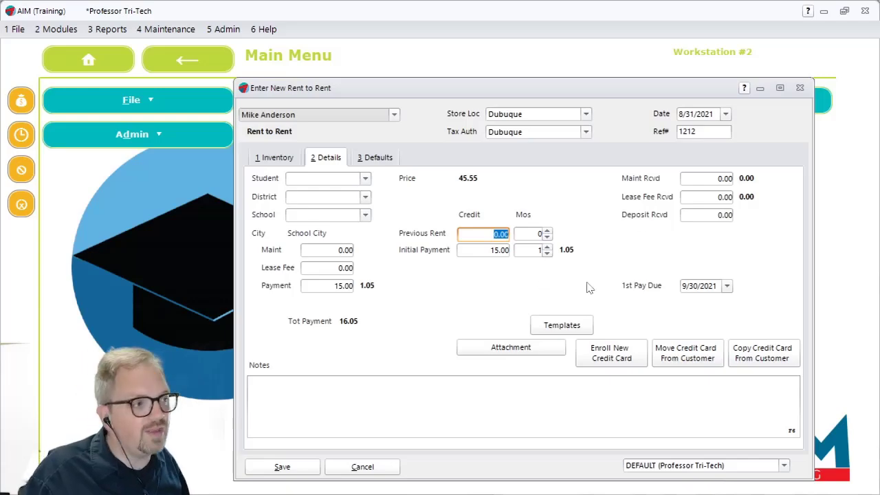
Save the Rent to Rent contract, pay the full 16.05 in cash, and finalize the transaction
click(277, 466)
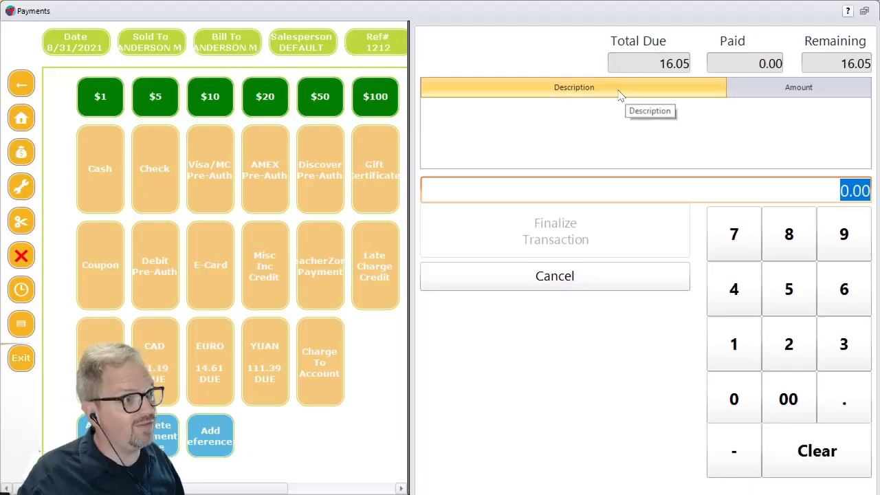
click(108, 173)
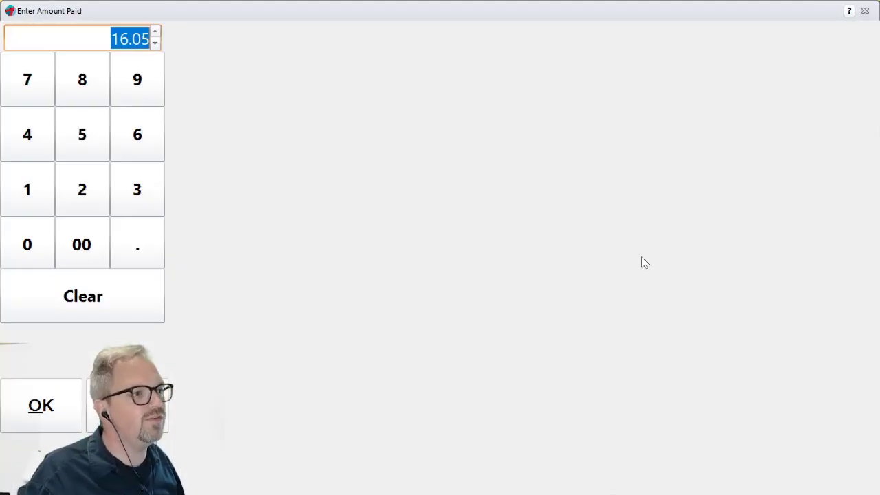
click(50, 395)
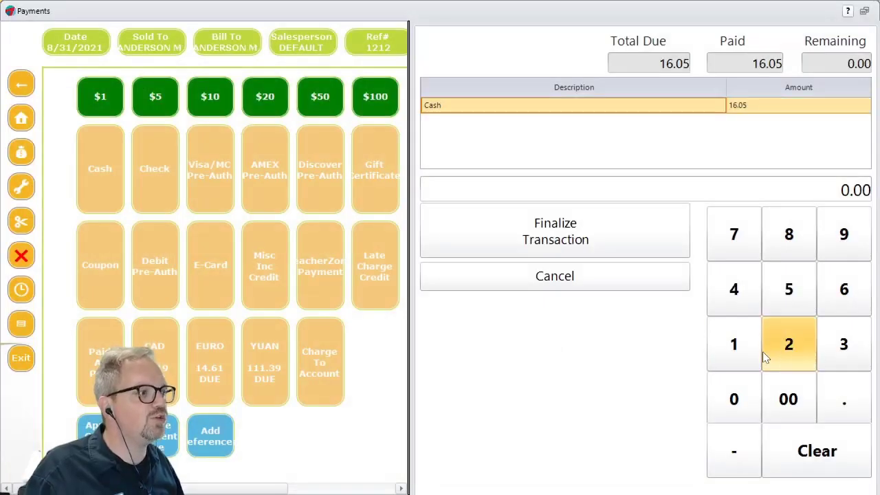
click(556, 234)
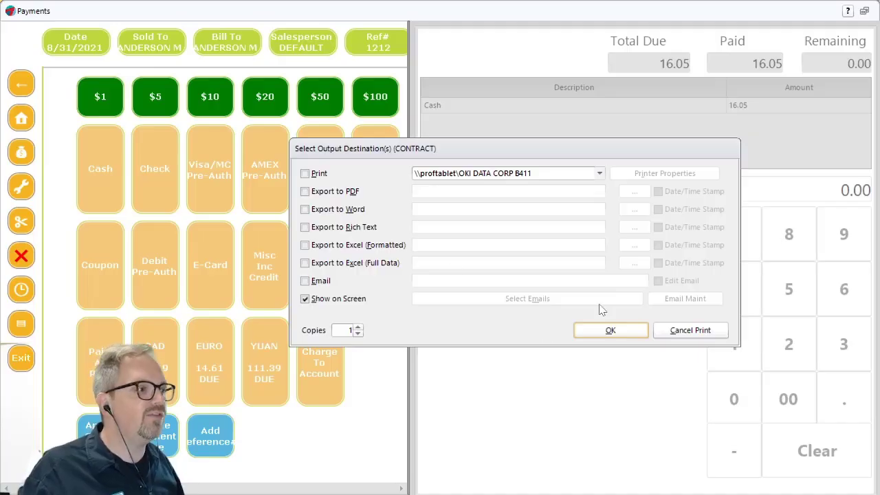
Show one copy of the contract on screen, review its header with next due date and payment amount, and close the report
click(623, 331)
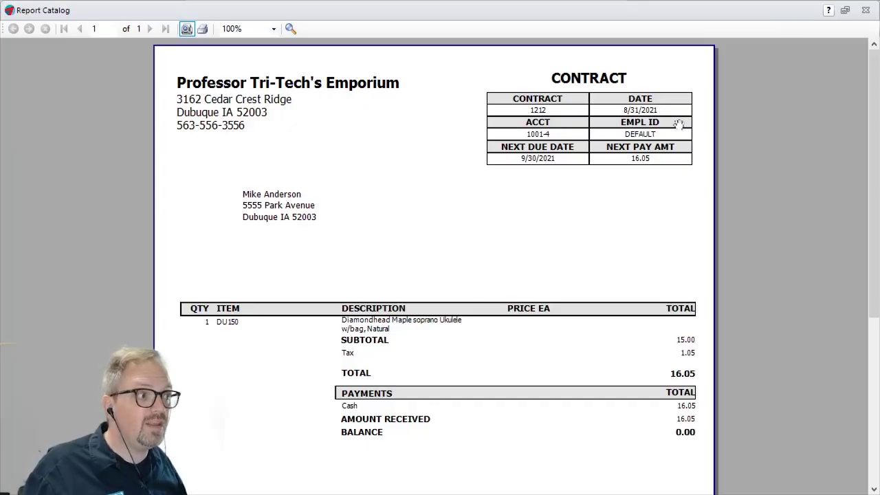
scroll(653, 163, up, 8)
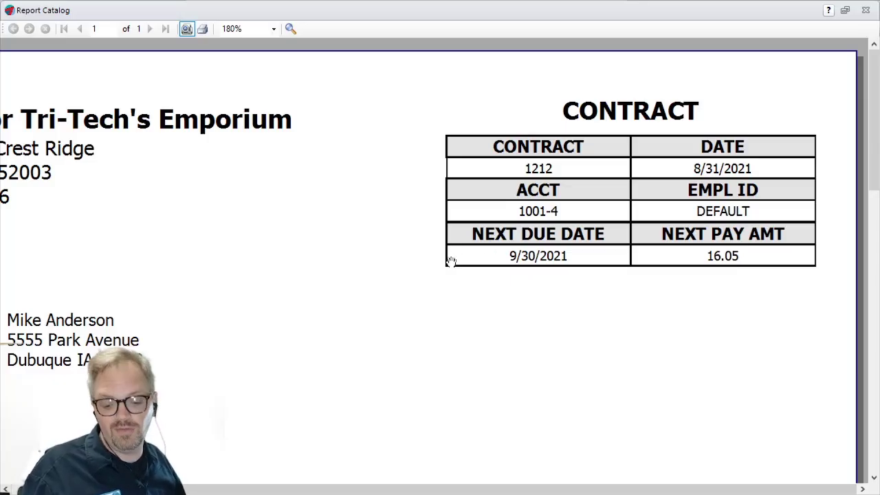
scroll(512, 233, down, 3)
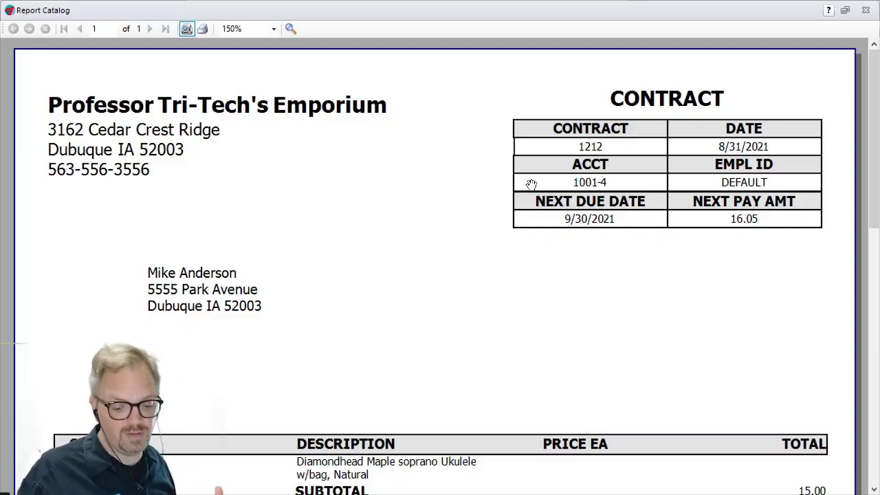
key(Escape)
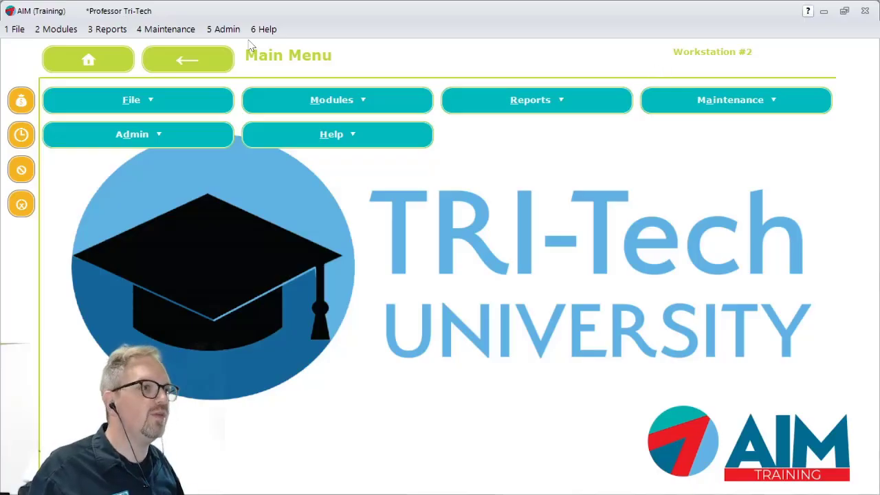
Open the contract templates and examine the "3 year sales contract w/ $50 down" template and the available contract defaults
click(177, 33)
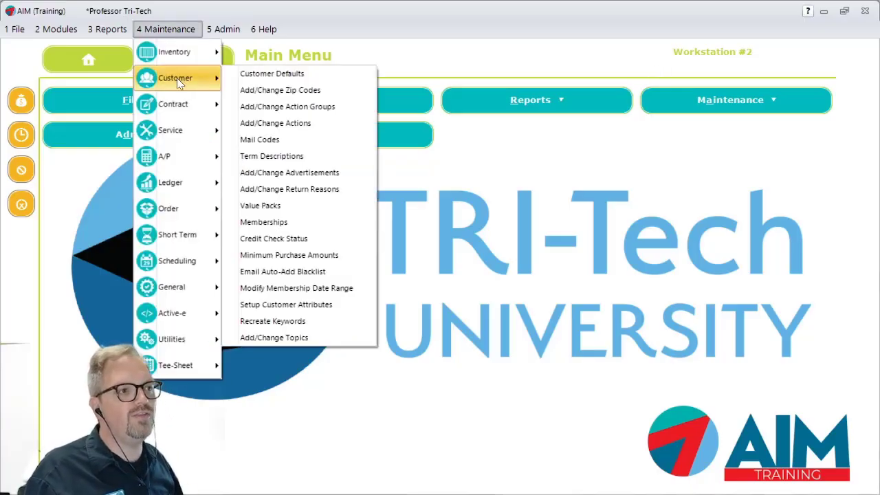
mouse_move(177, 104)
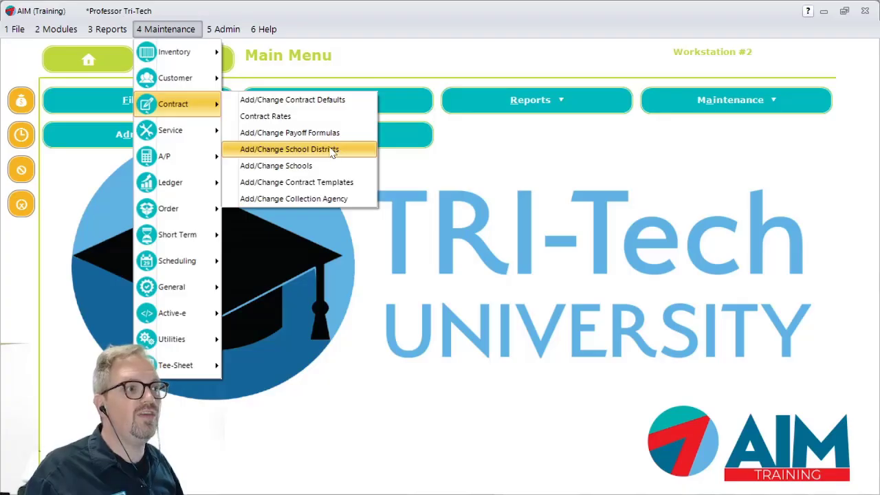
click(335, 183)
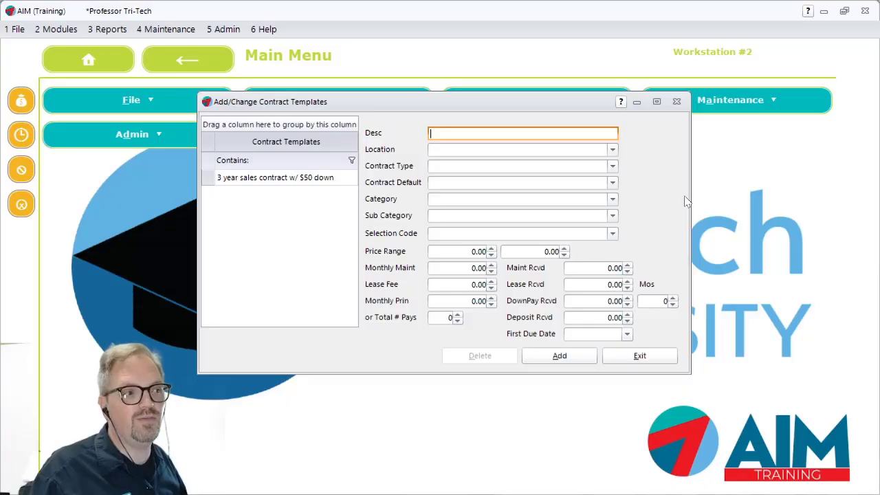
click(245, 178)
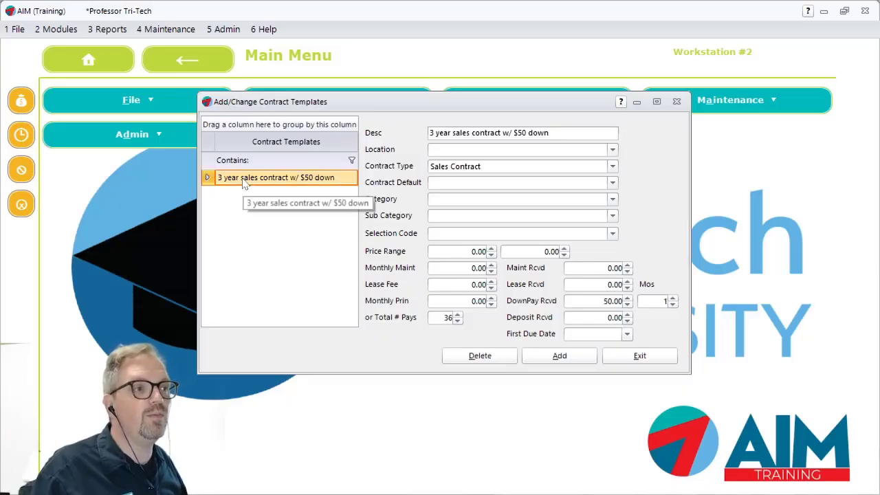
click(596, 130)
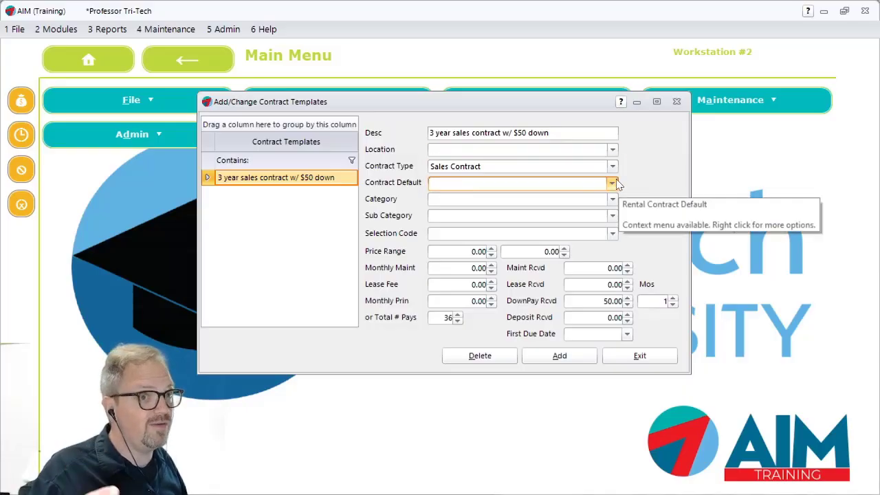
click(611, 183)
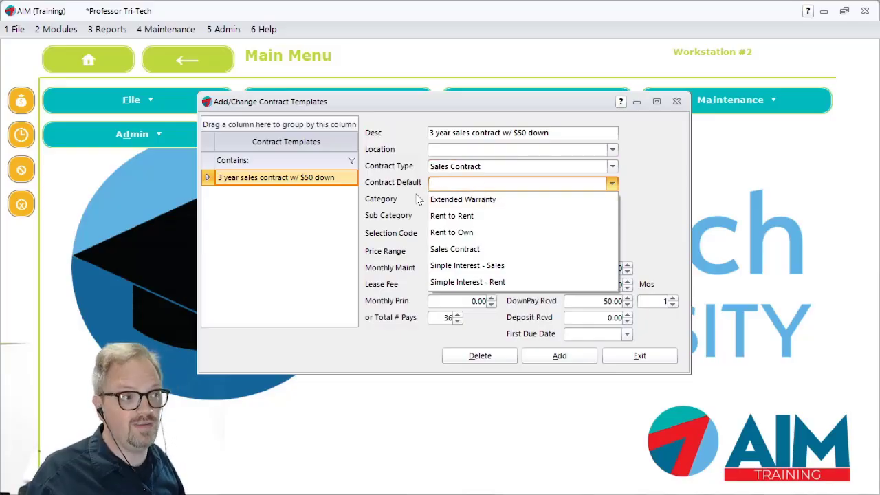
click(619, 182)
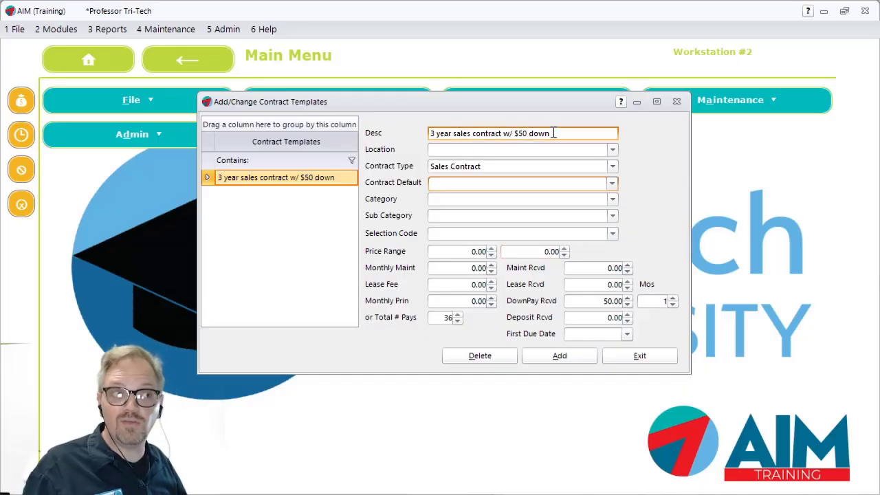
Try the Guitars category on the template, preview its sub categories, and discard the change
click(466, 201)
text(Firearm Accessories)
key(Tab)
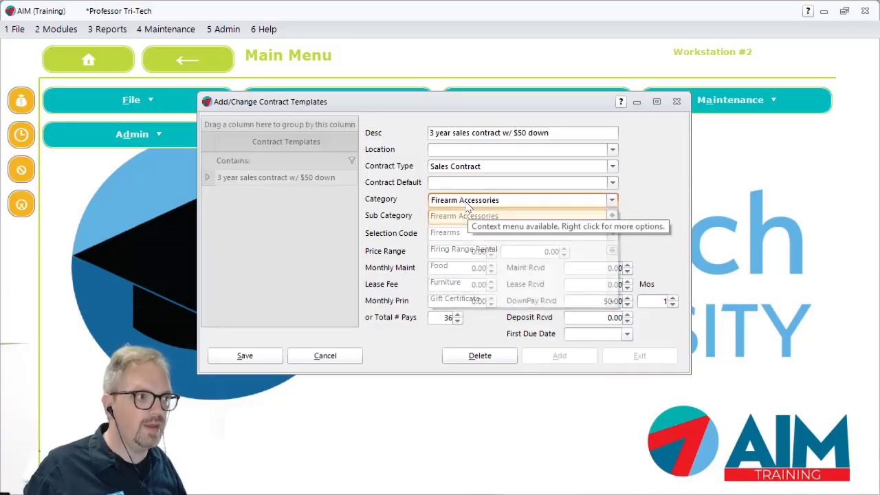
click(519, 202)
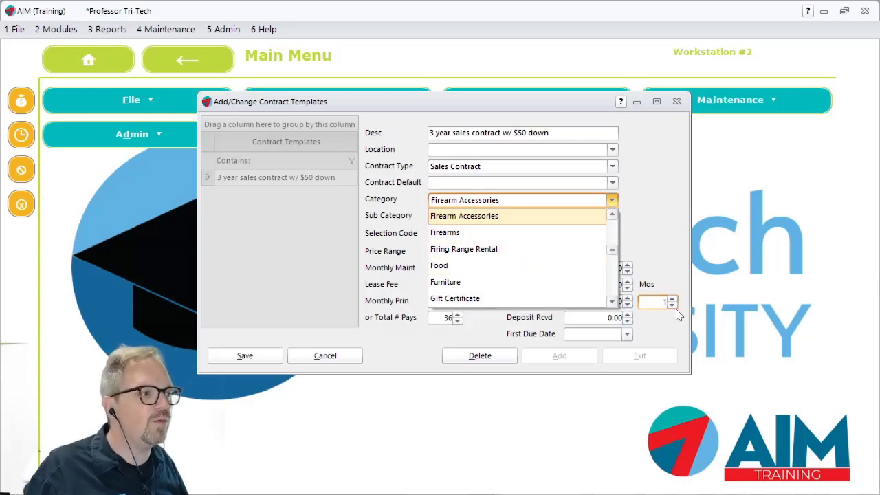
click(612, 302)
click(613, 302)
click(612, 303)
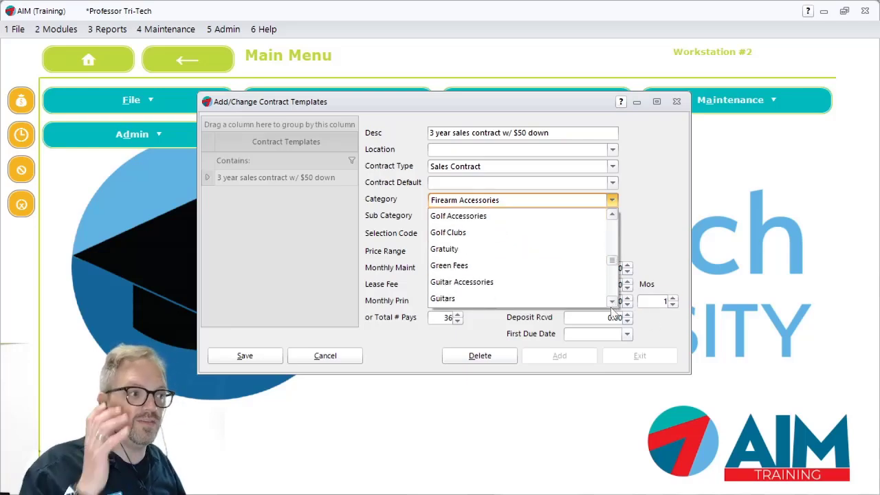
click(465, 299)
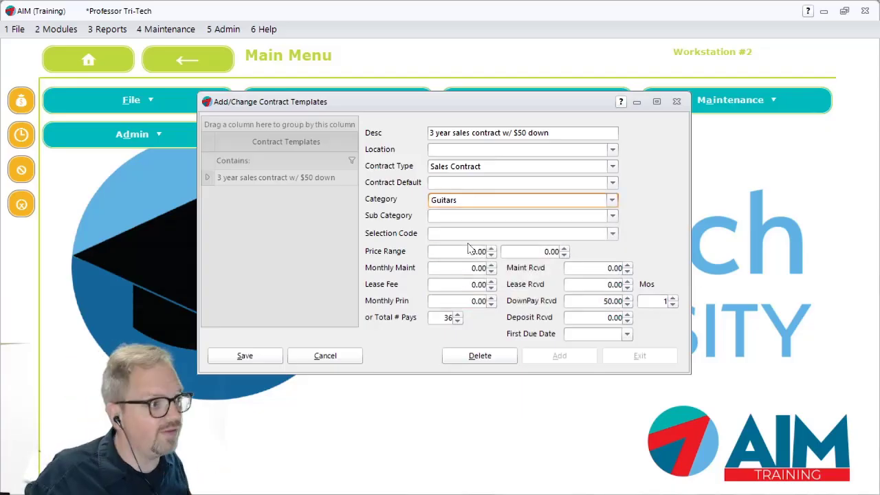
click(608, 216)
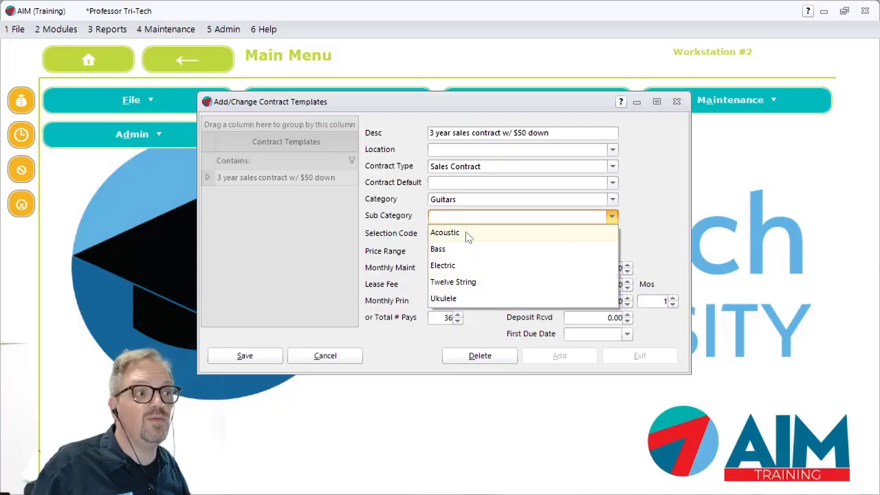
click(639, 200)
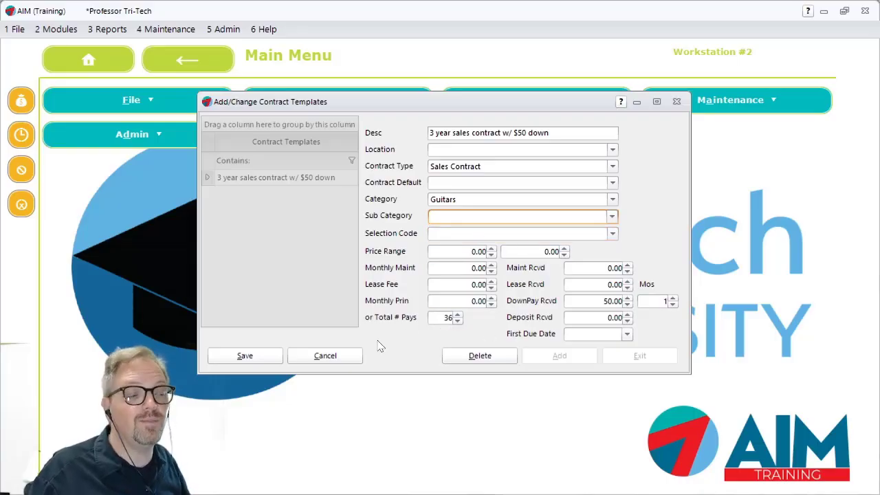
click(337, 362)
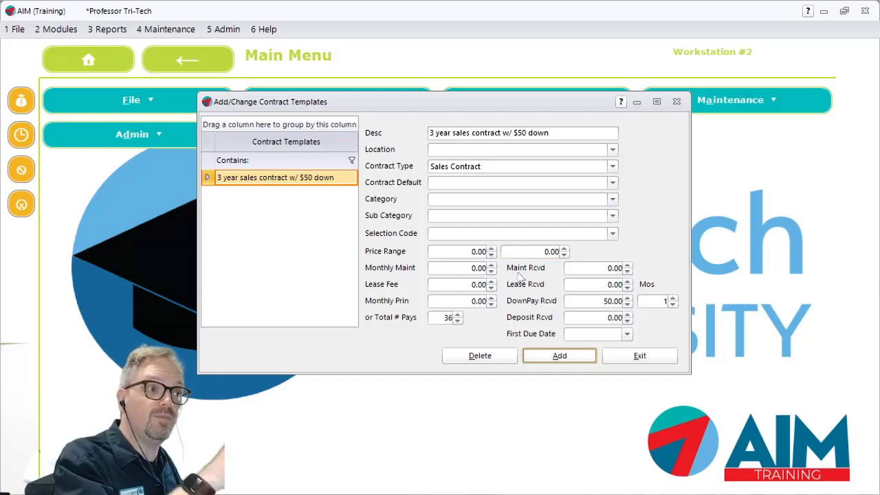
Examine the template's selection code, monthly maintenance, lease fee, principal, and received maintenance, lease, down payment and deposit fields
click(464, 268)
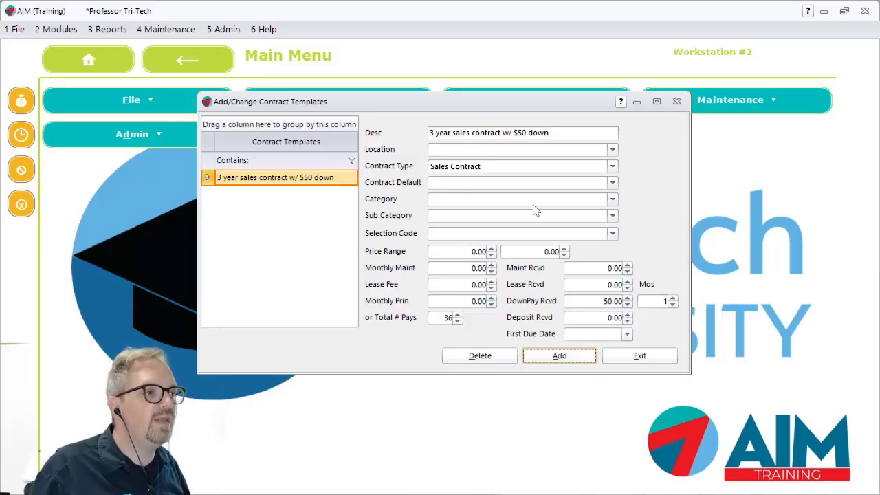
click(434, 233)
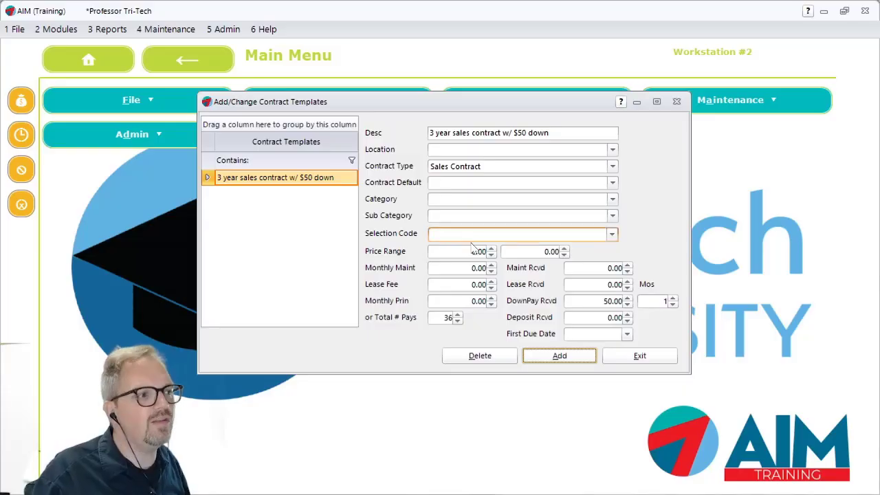
click(449, 268)
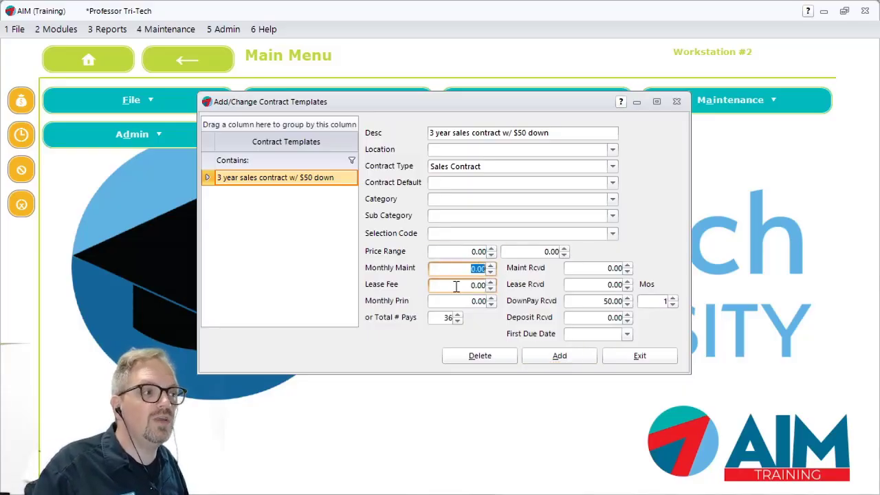
click(481, 285)
click(458, 302)
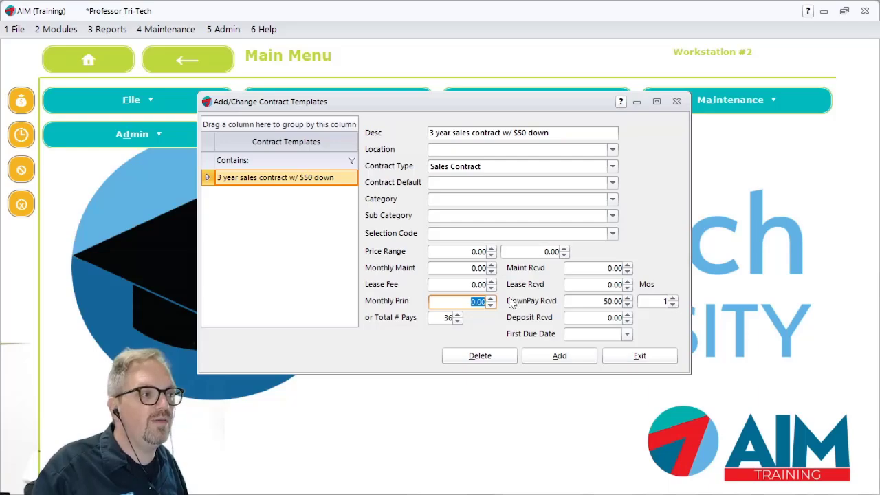
click(596, 270)
click(587, 284)
click(600, 304)
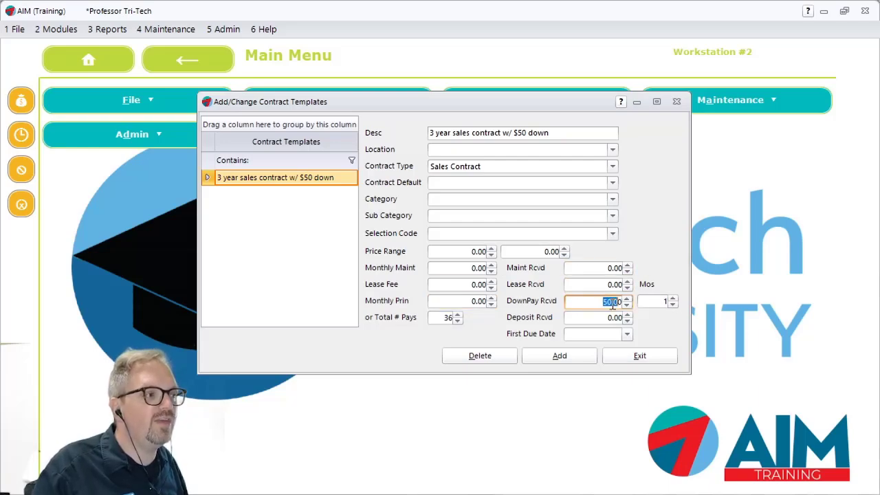
click(600, 320)
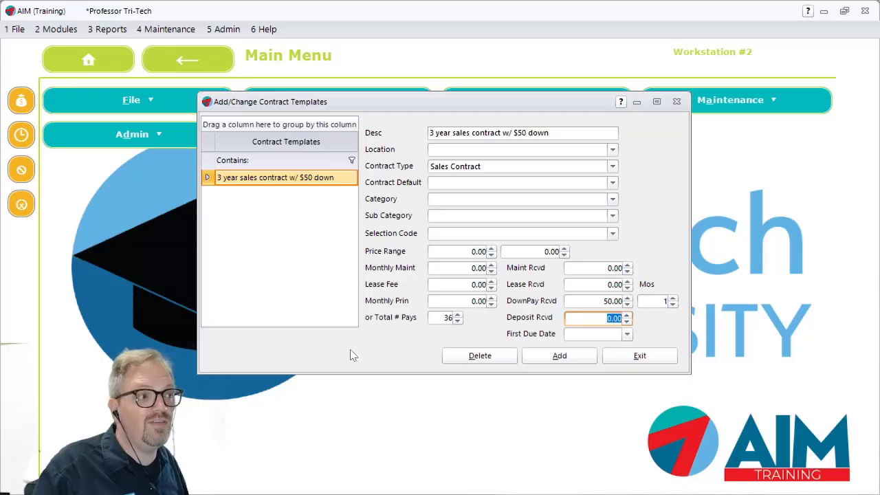
Set the total number of payments of the 3 year sales contract template to 35 and save it
drag(575, 130, 405, 137)
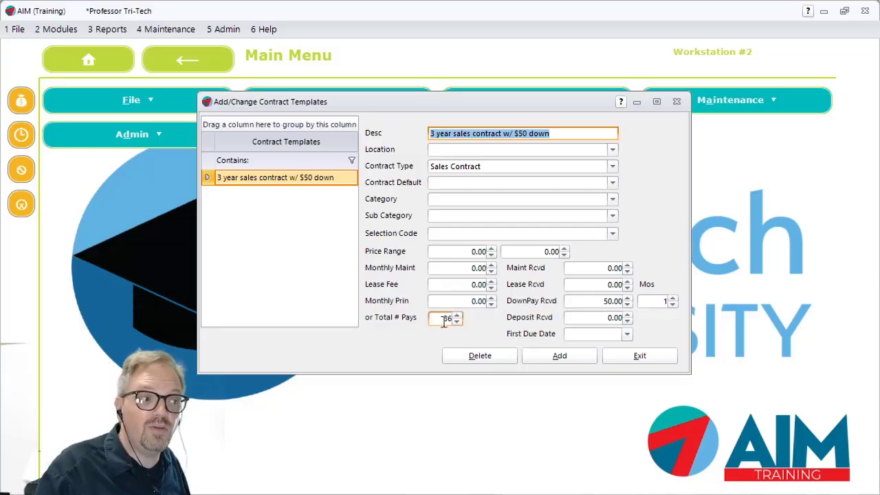
drag(437, 320, 465, 324)
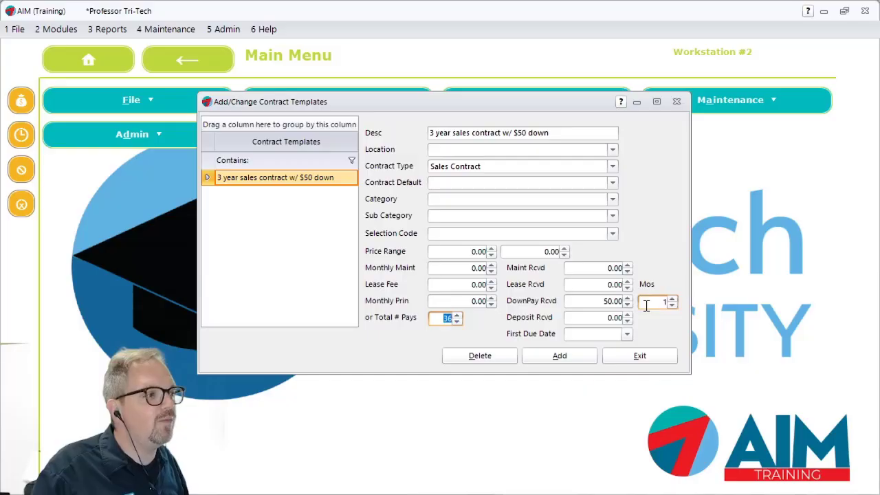
click(593, 302)
drag(592, 302, 623, 303)
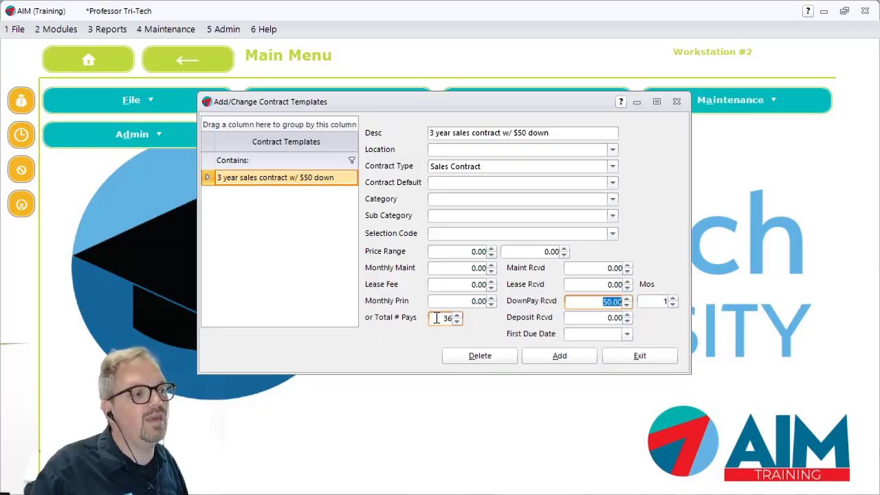
drag(433, 318, 477, 317)
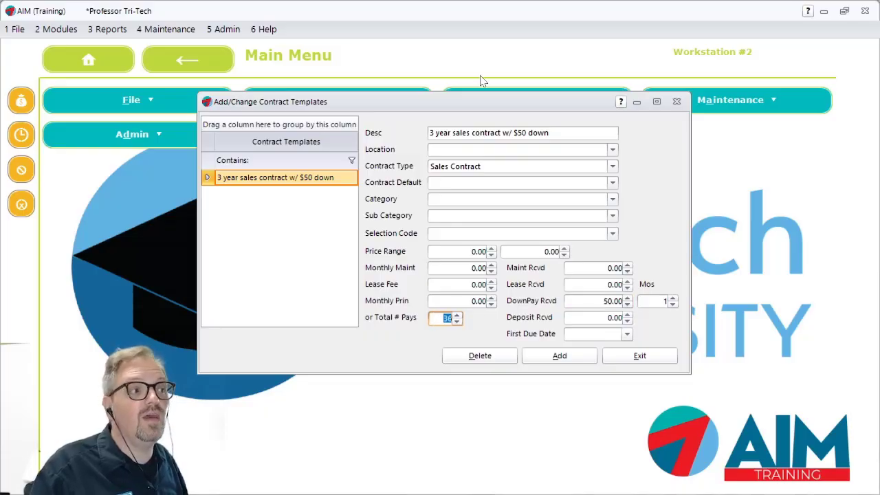
text(35)
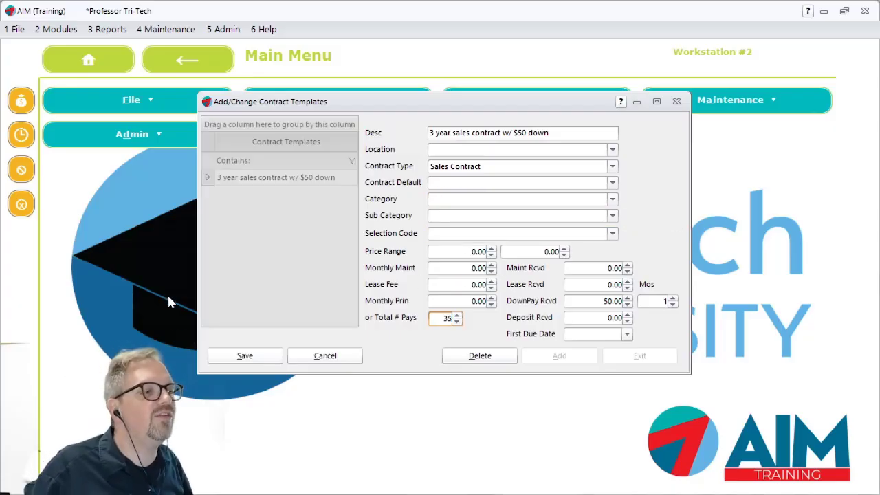
click(245, 355)
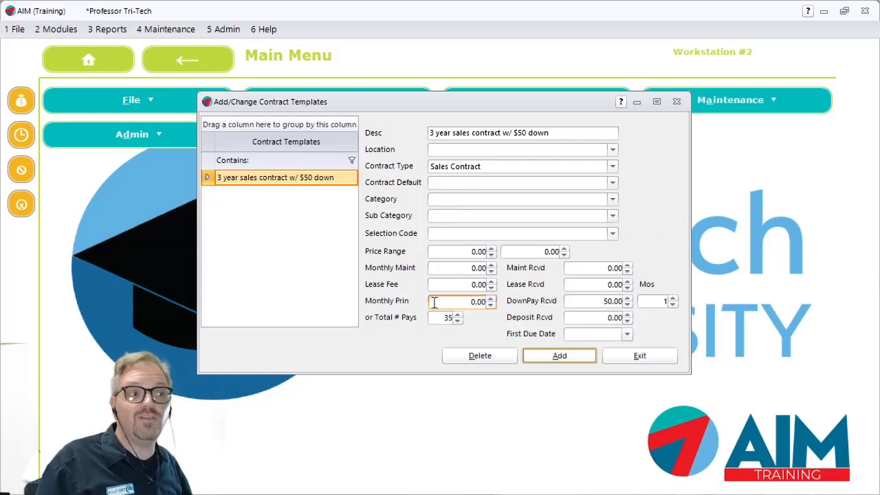
click(483, 268)
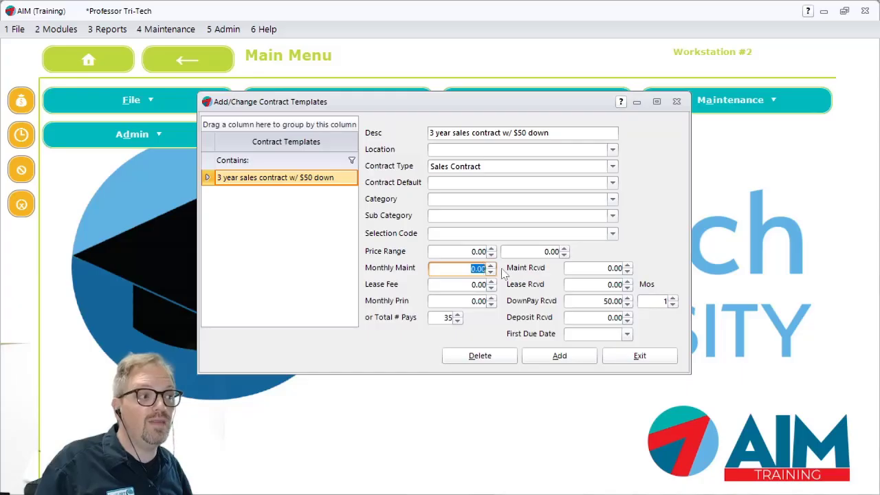
Review the template's lease fee, monthly principal, received amounts and down payment months, and close the contract templates
click(454, 284)
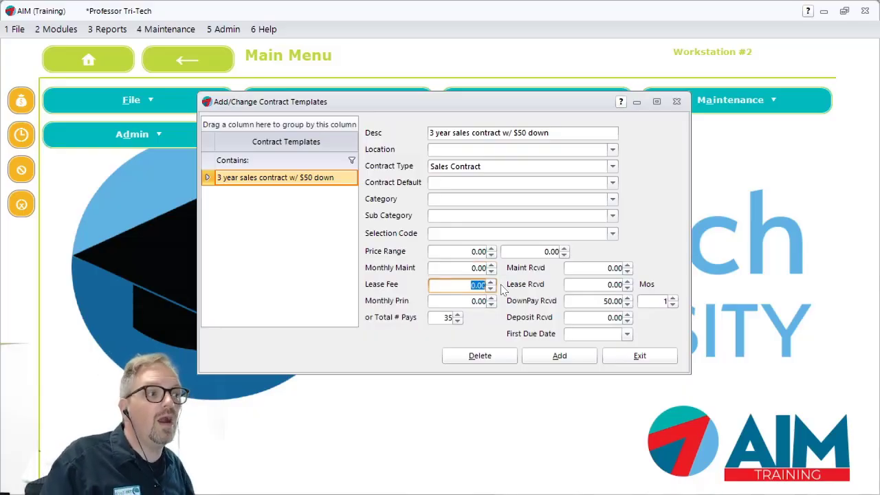
click(460, 302)
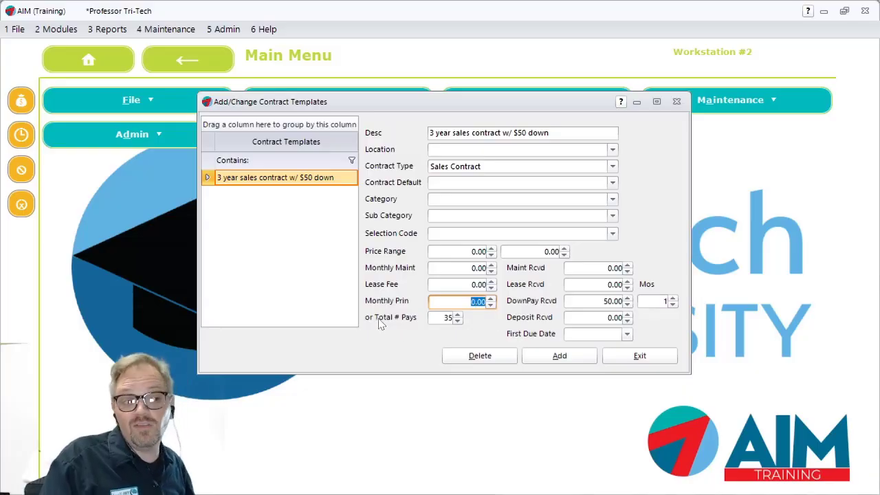
click(591, 271)
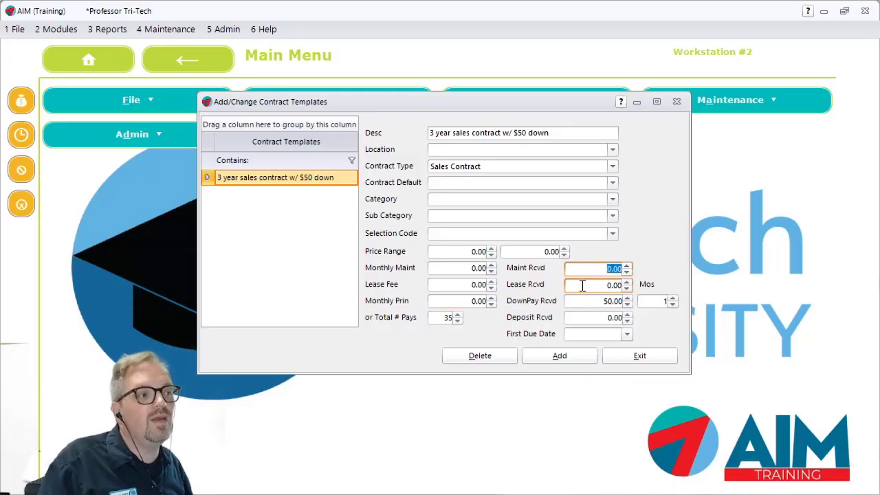
click(582, 285)
click(605, 301)
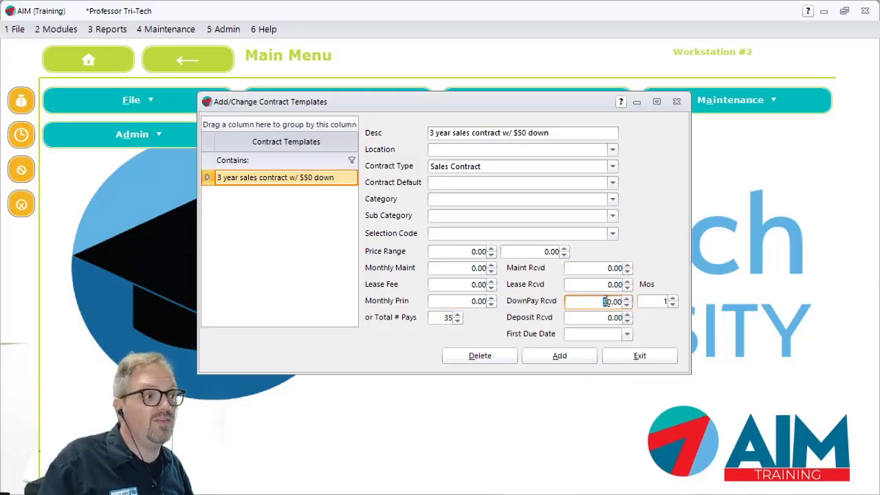
drag(607, 301, 641, 301)
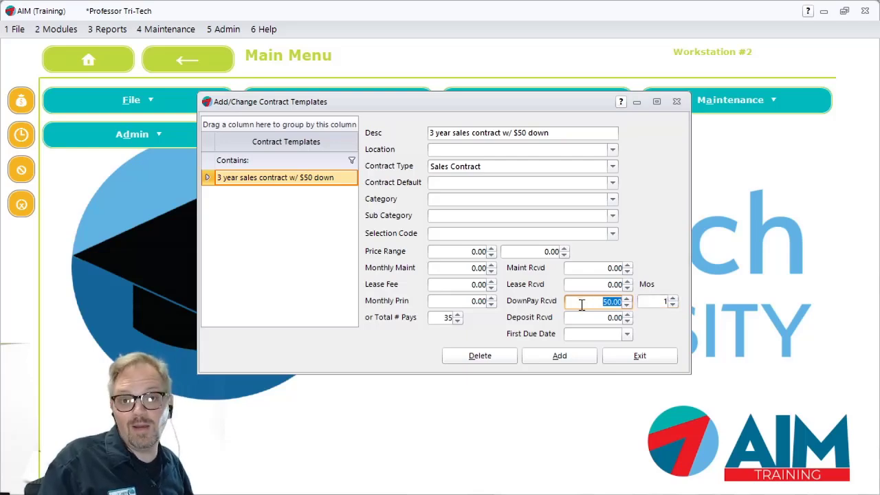
click(657, 301)
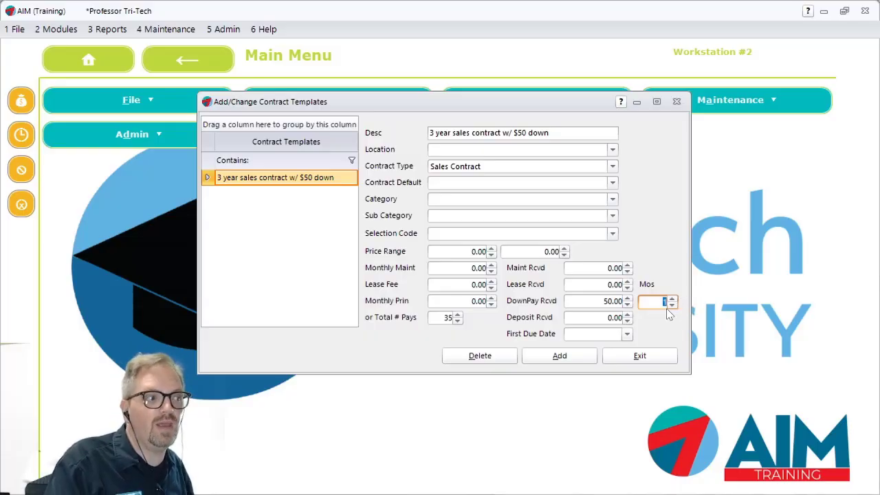
click(582, 320)
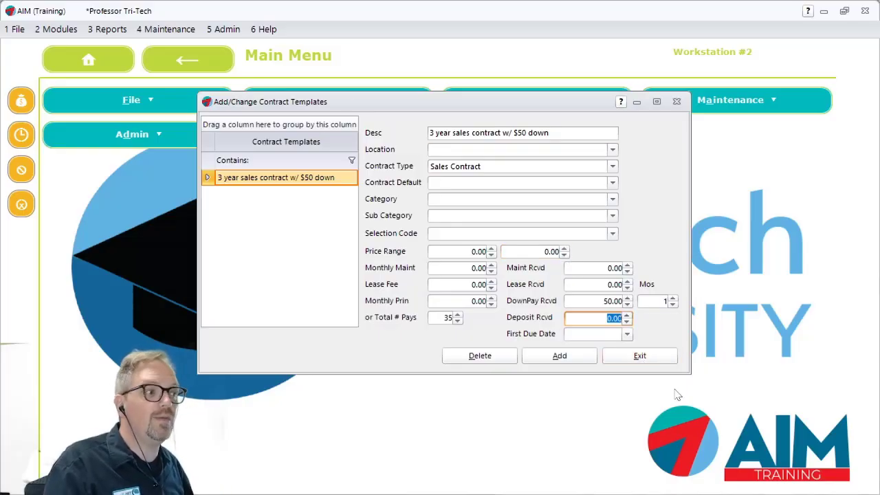
click(639, 354)
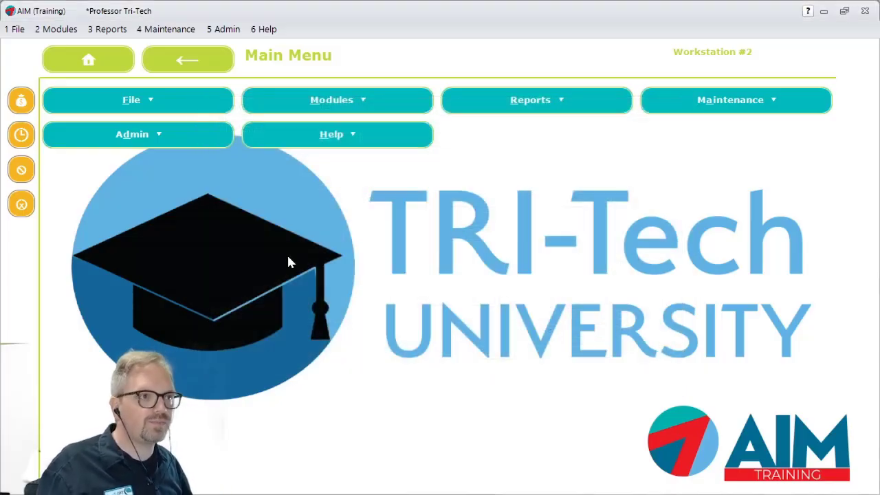
Start a new contract, find the customer by first name, and choose the Sales Contract default
click(56, 29)
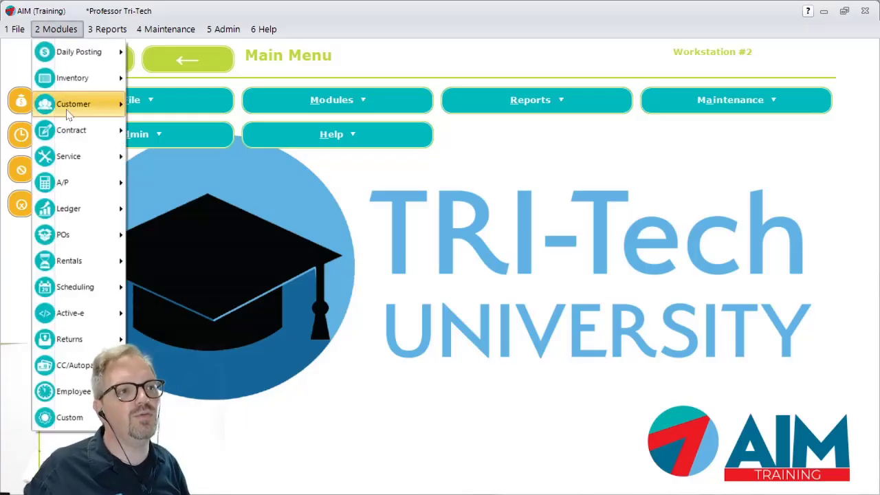
mouse_move(74, 129)
click(198, 130)
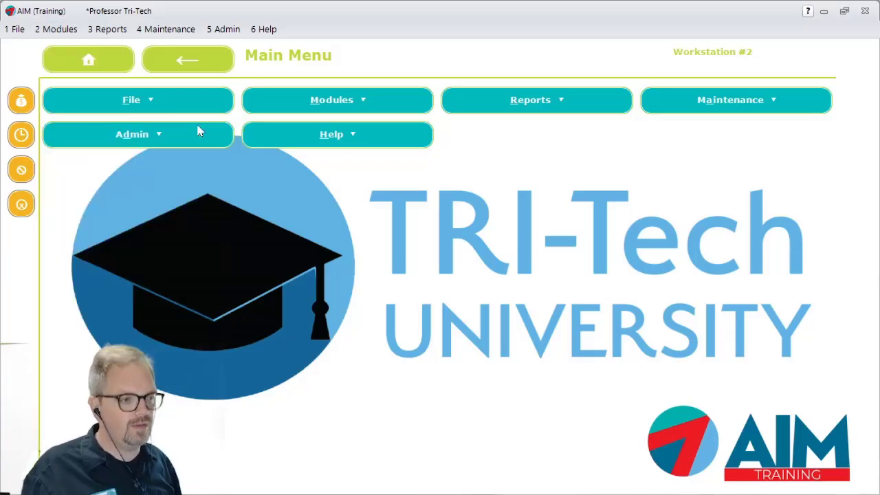
text(mike)
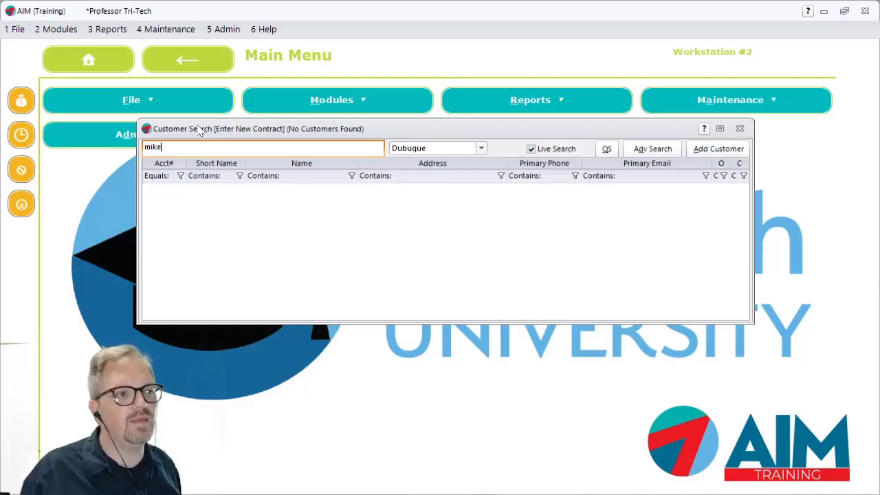
key(Return)
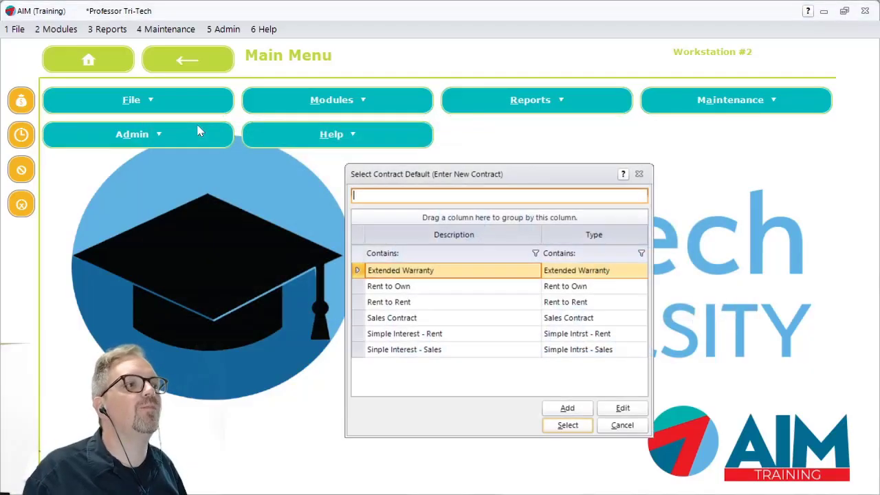
double_click(486, 323)
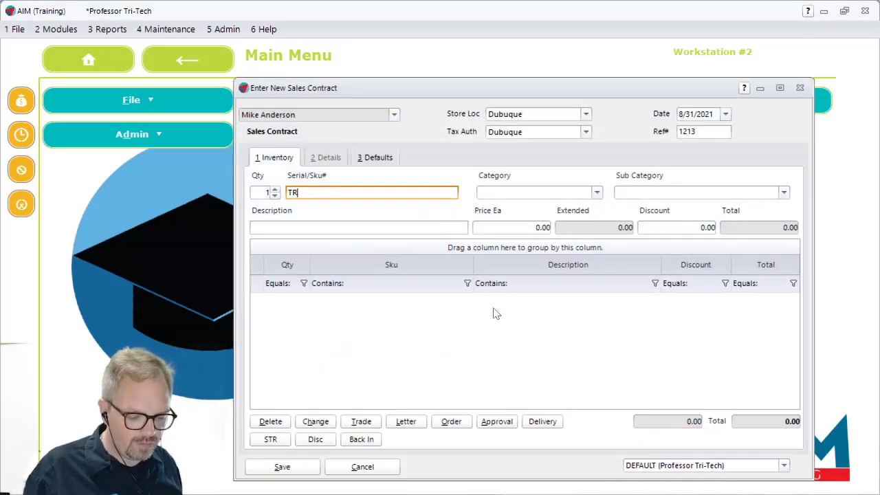
Add the YSL-446G Trombone with serial TR1003 to the sales contract at its listed price without a discount
key(Tab)
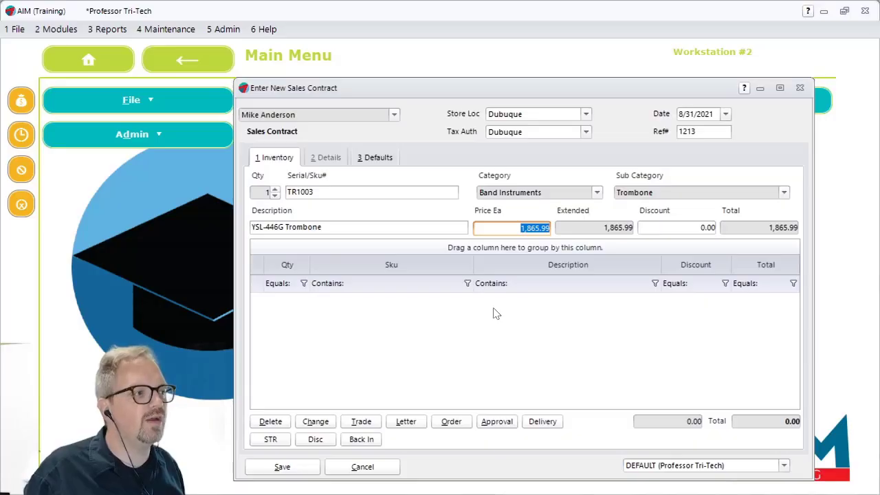
key(Tab)
key(Tab)
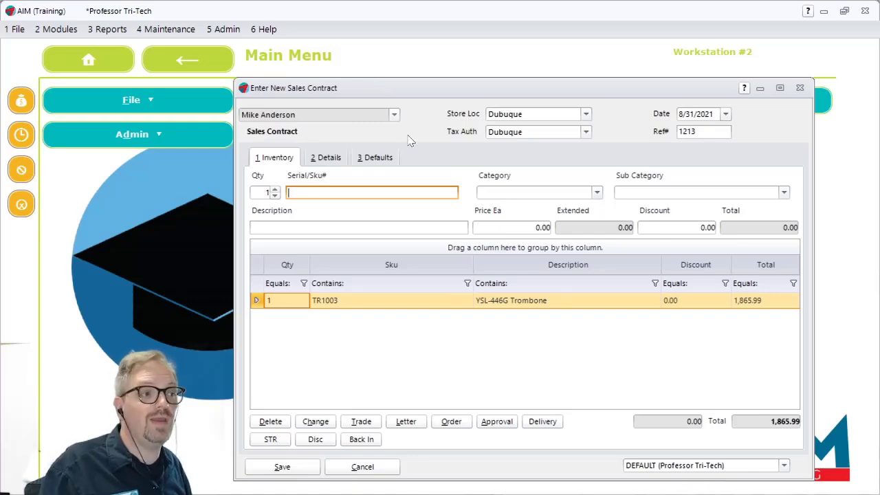
Open the contract details, check the template display options, and apply the "3 year sales contract w/ $50 down" template
click(337, 157)
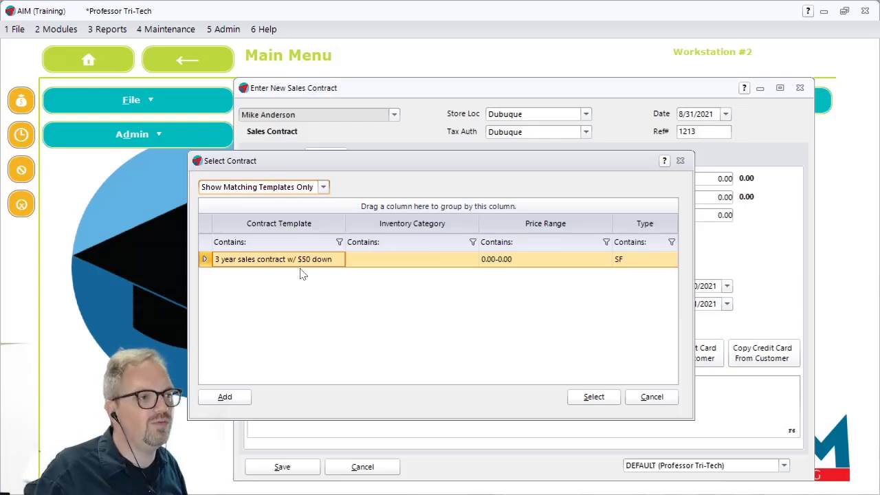
click(322, 187)
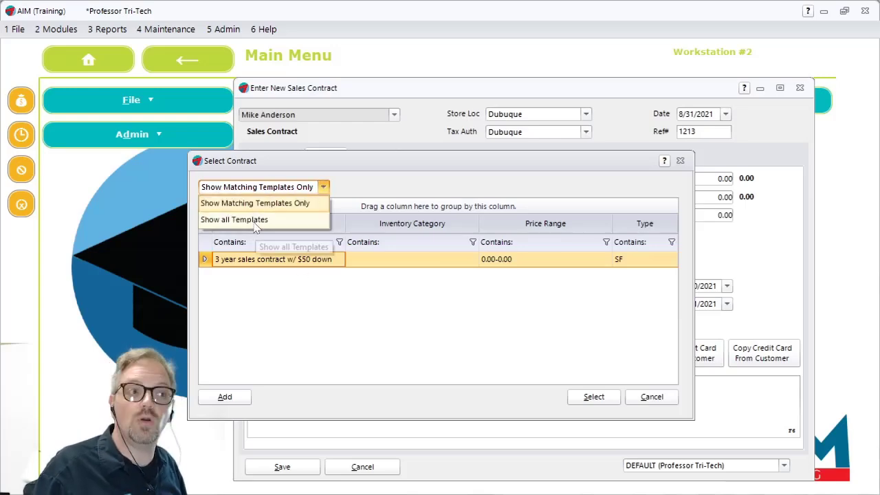
click(411, 196)
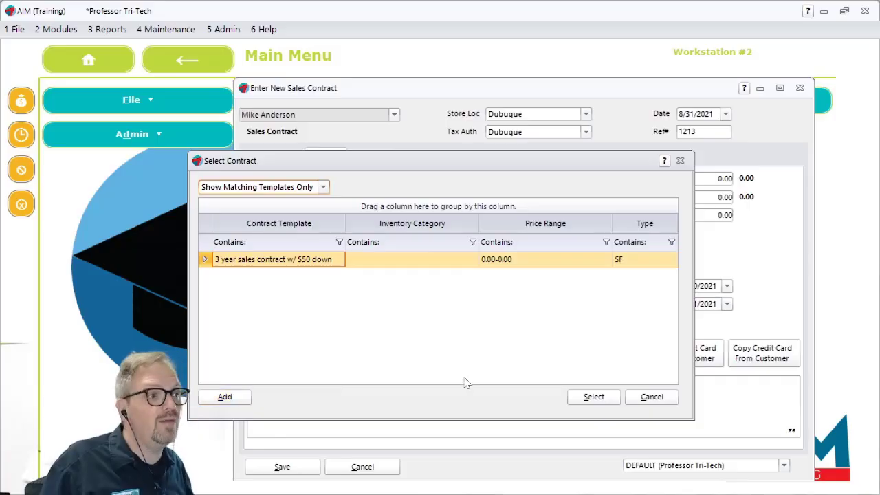
click(593, 397)
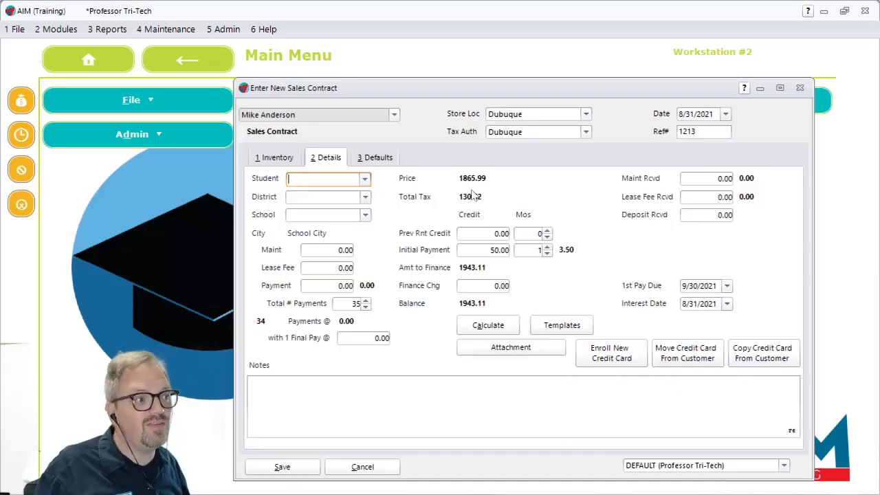
Review the initial payment and total number of payments, and calculate the contract's monthly payment and finance charge
click(486, 253)
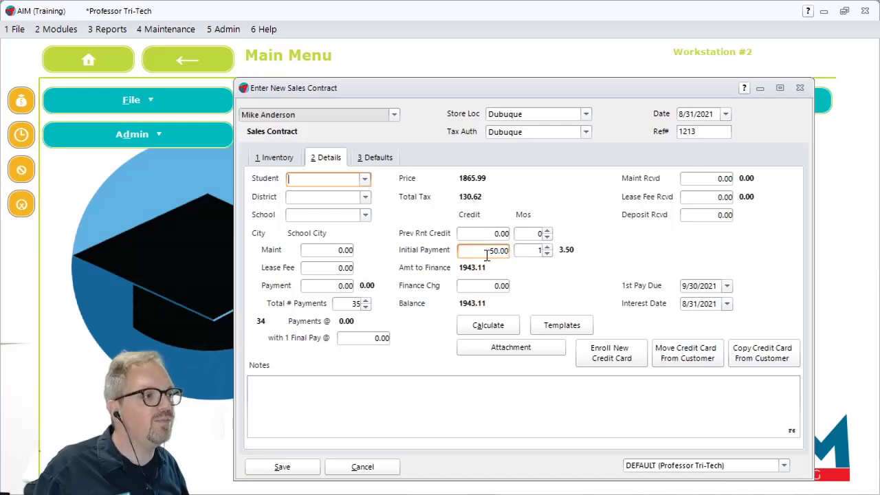
click(474, 253)
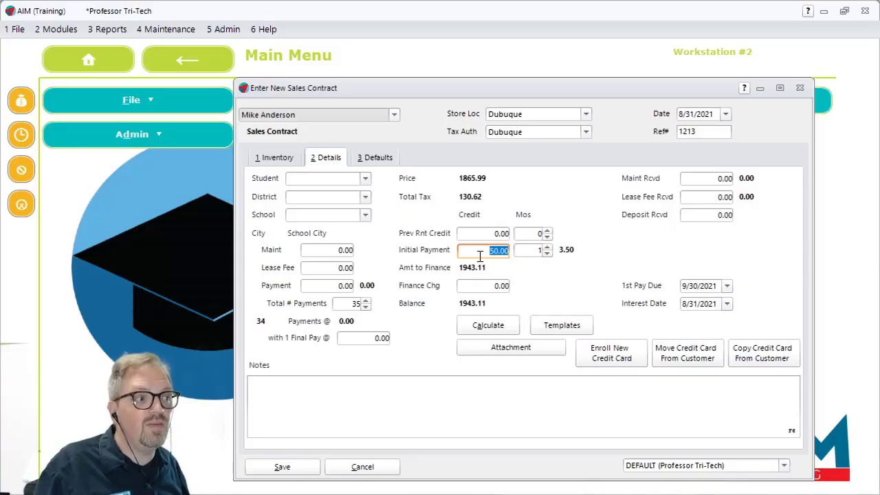
click(337, 304)
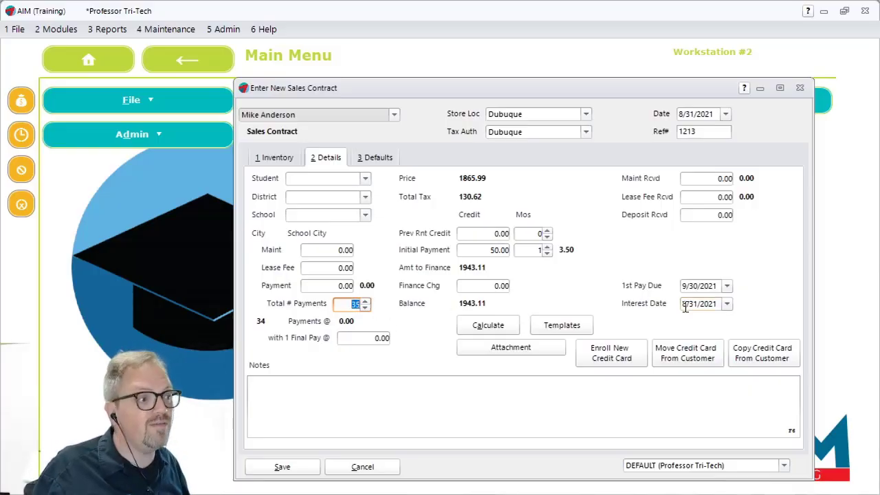
click(480, 325)
Examine the contract's payment, lease fee, final payment and maintenance amounts, and cancel the new sales contract without saving
click(339, 288)
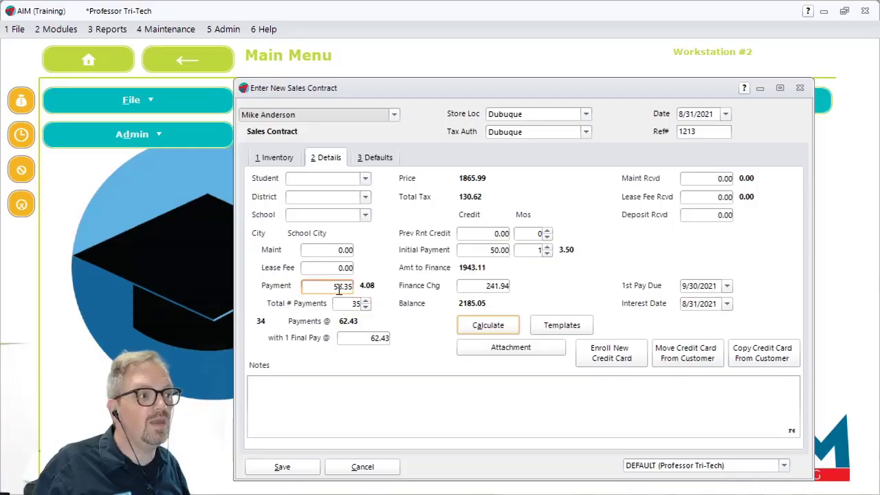
double_click(330, 285)
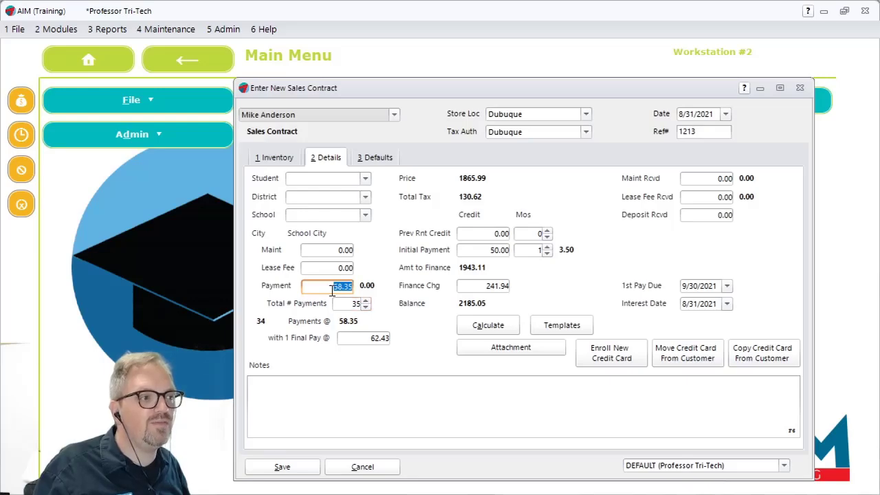
click(319, 268)
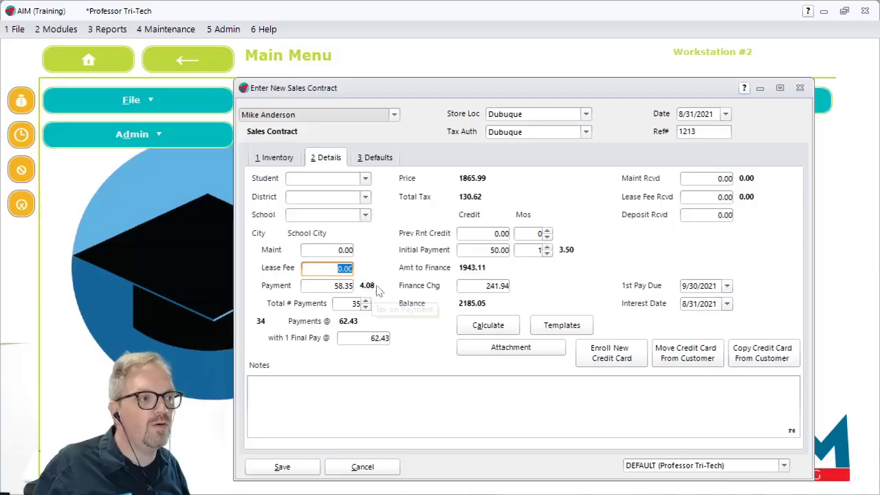
click(364, 338)
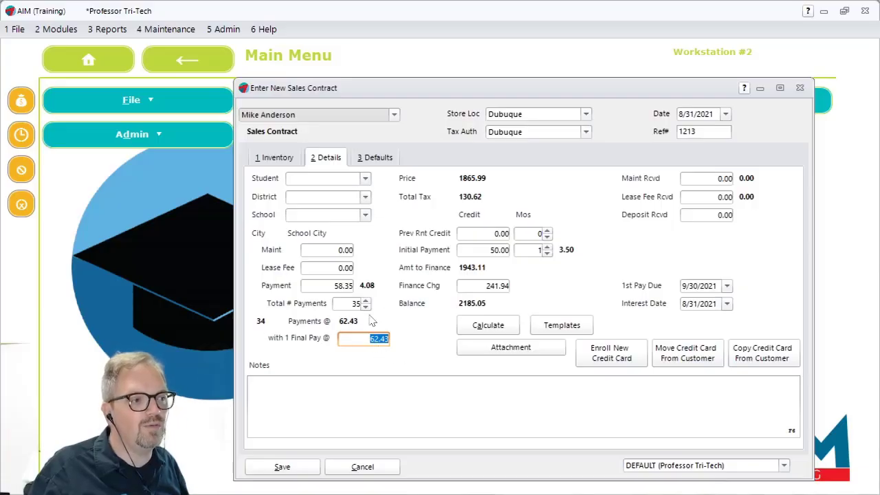
click(337, 287)
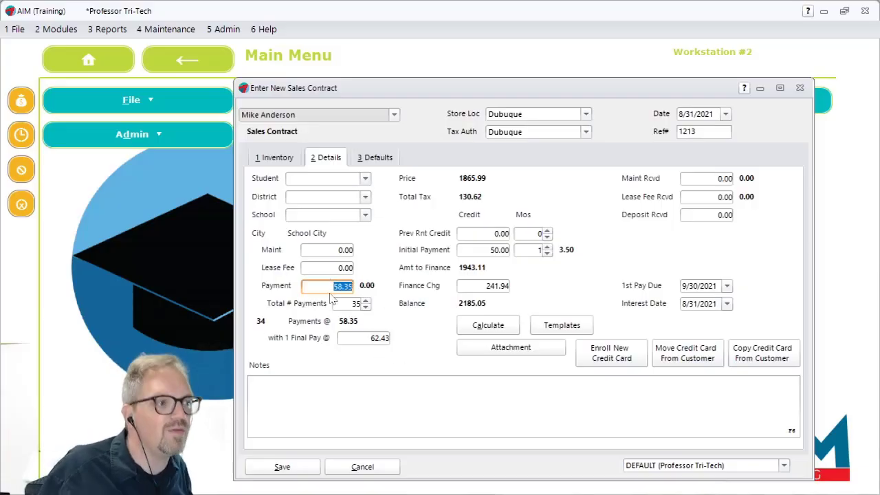
click(345, 250)
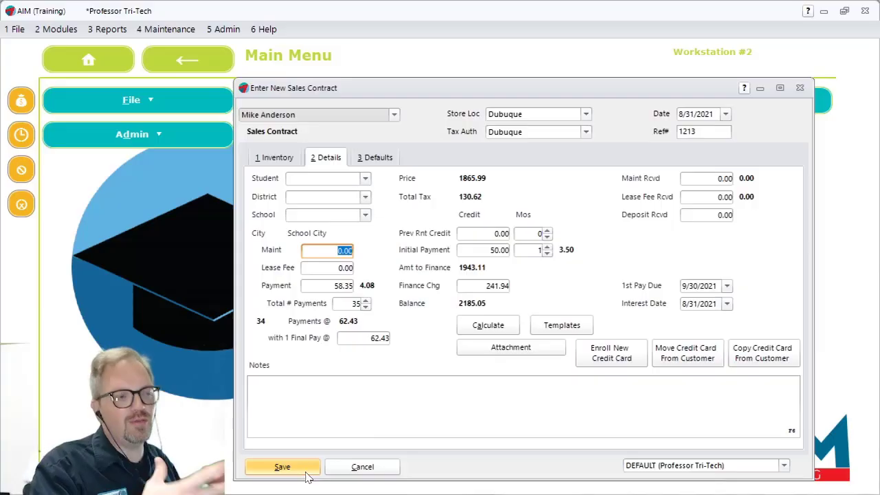
click(386, 468)
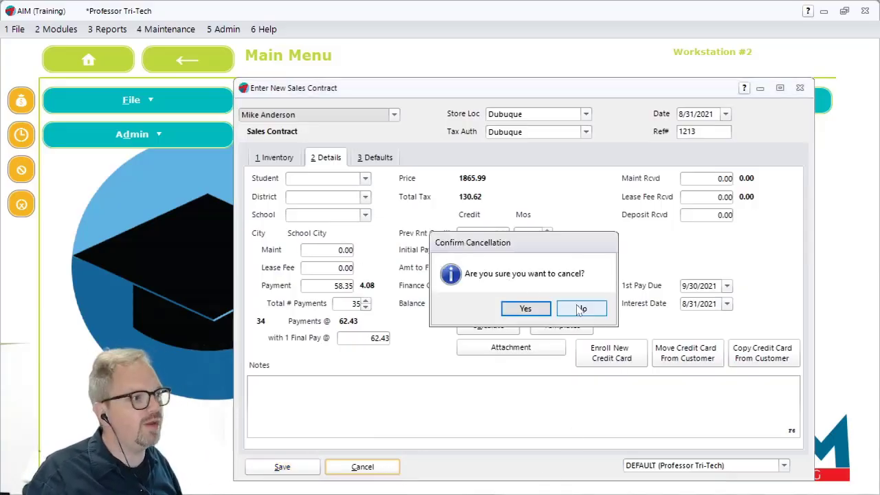
click(526, 309)
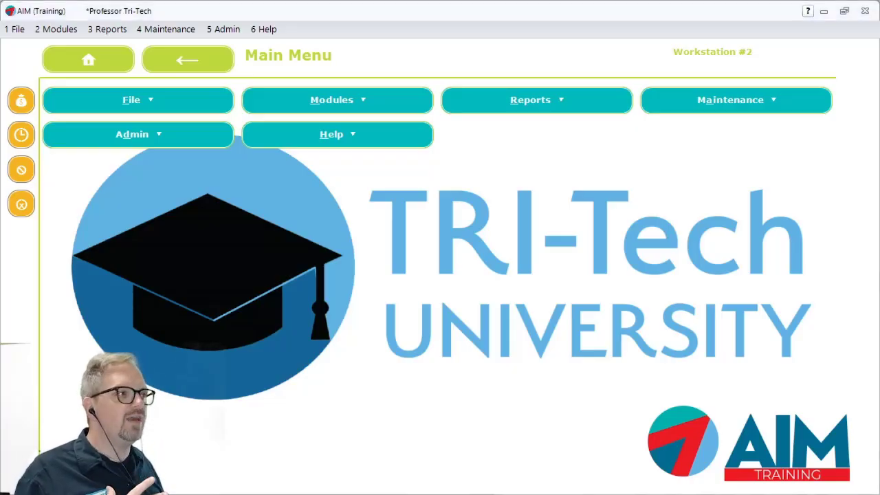
Switch to File Explorer and examine the path and document template files of the C:\AIM\Templates folder
drag(879, 88, 246, 31)
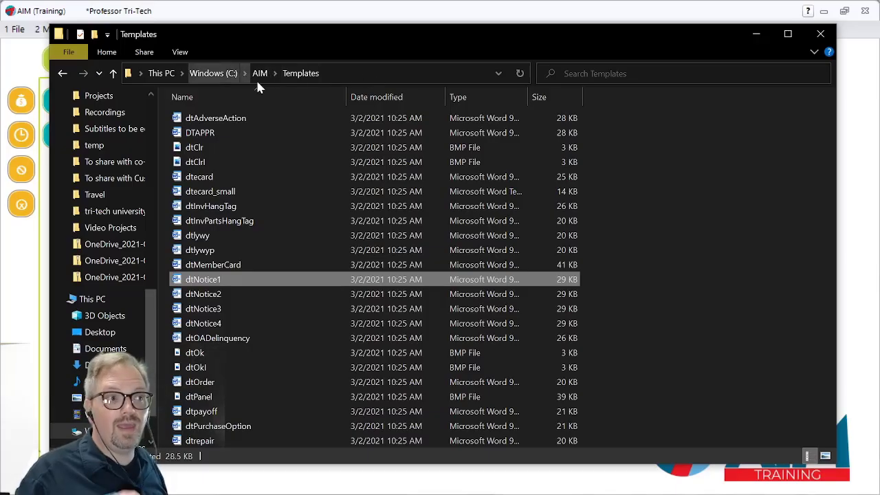
click(344, 69)
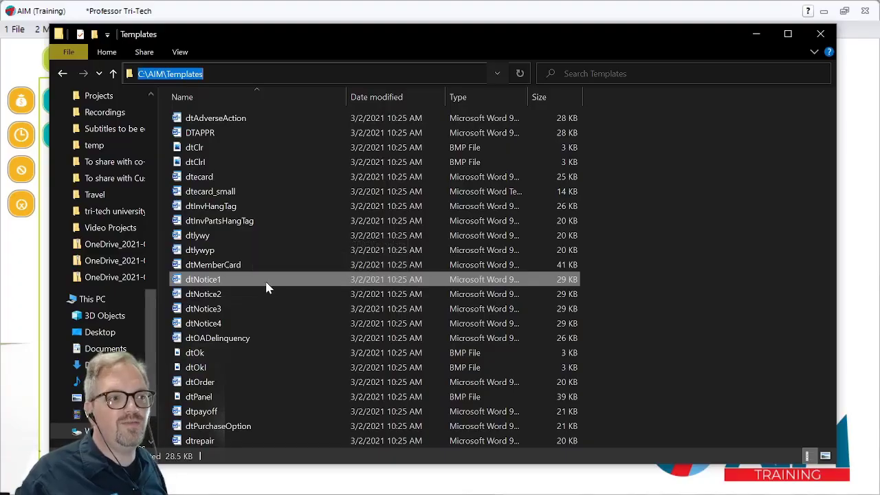
click(739, 264)
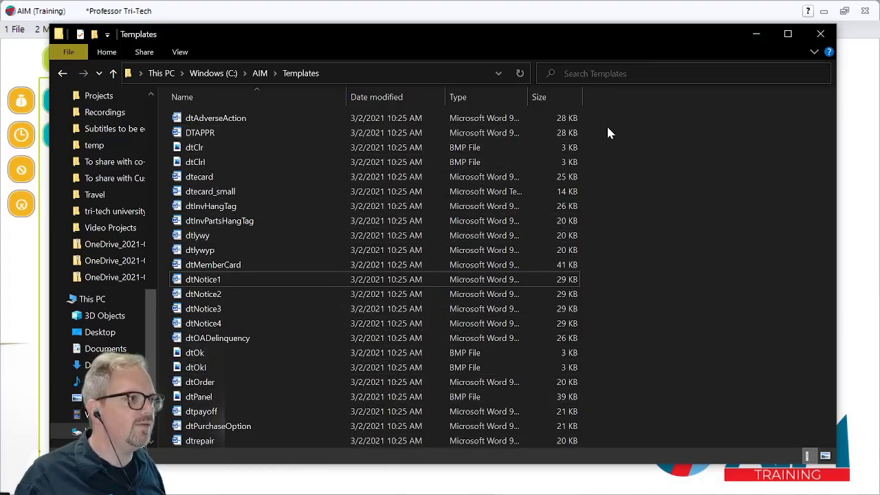
drag(564, 29, 879, 44)
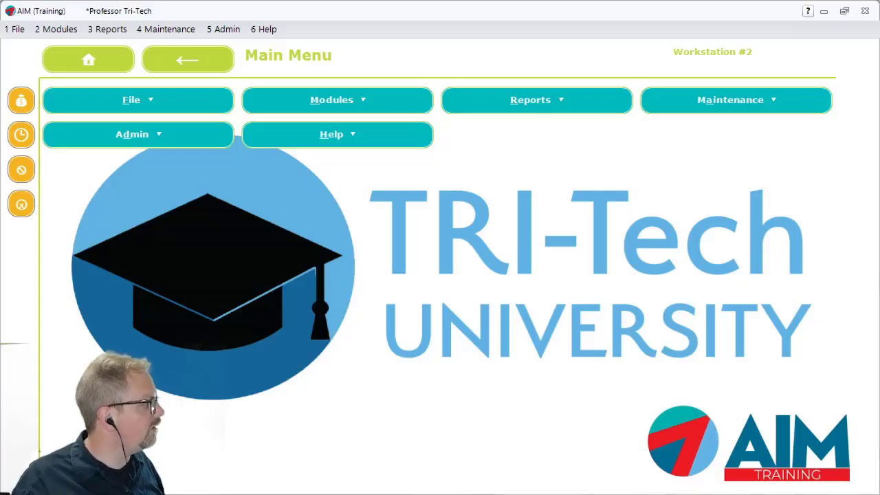
drag(879, 178, 420, 41)
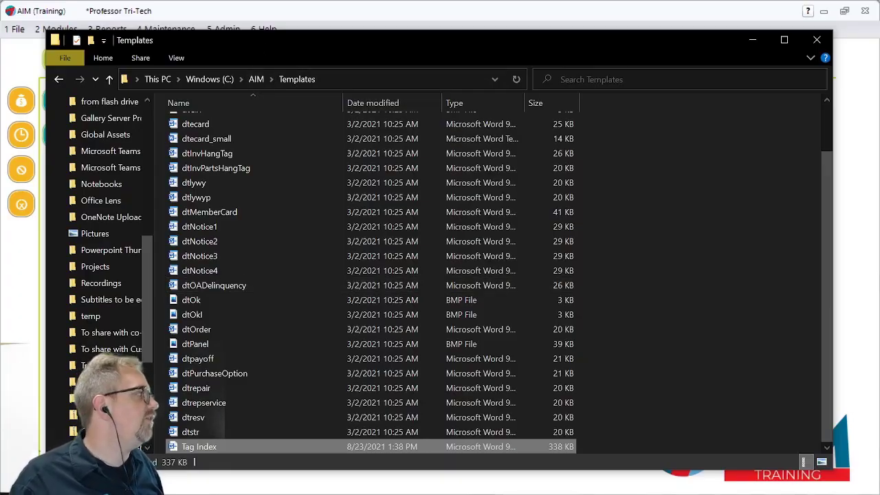
Open the Tag Index document from the Templates folder and examine its General Tags, including the <<TODAY>> tag and its description
key(Return)
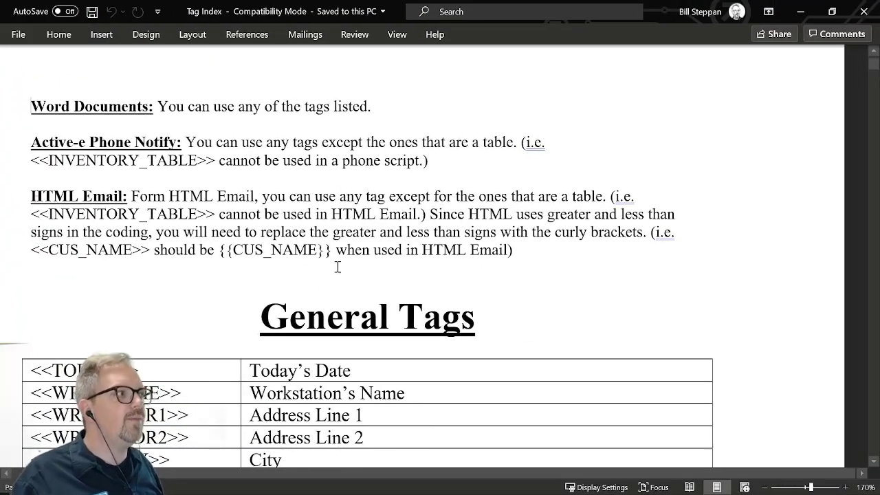
scroll(345, 218, down, 3)
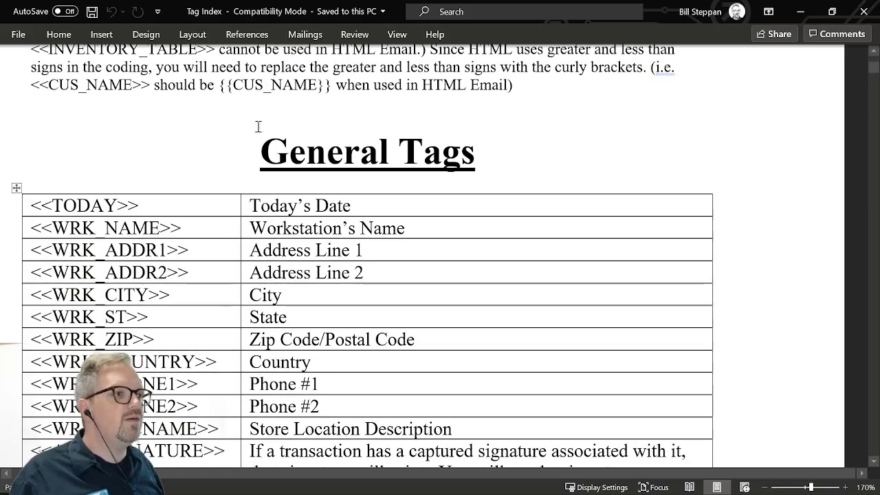
drag(250, 160, 487, 133)
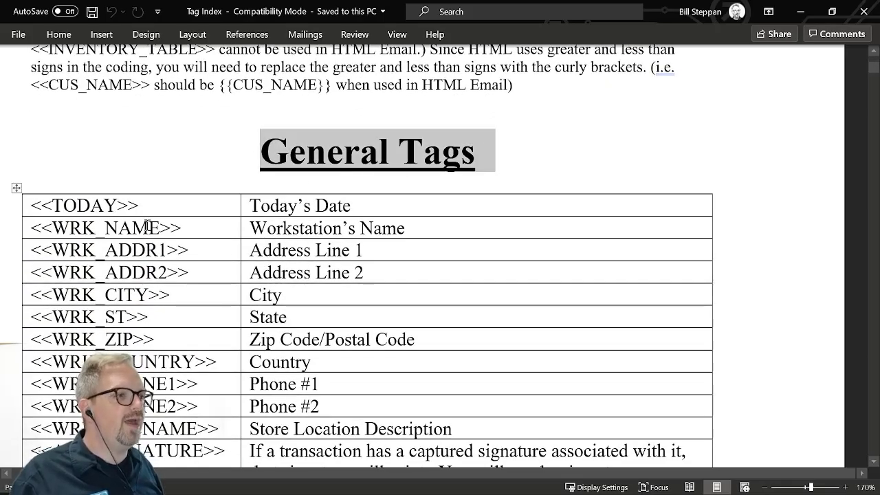
drag(153, 200, 30, 202)
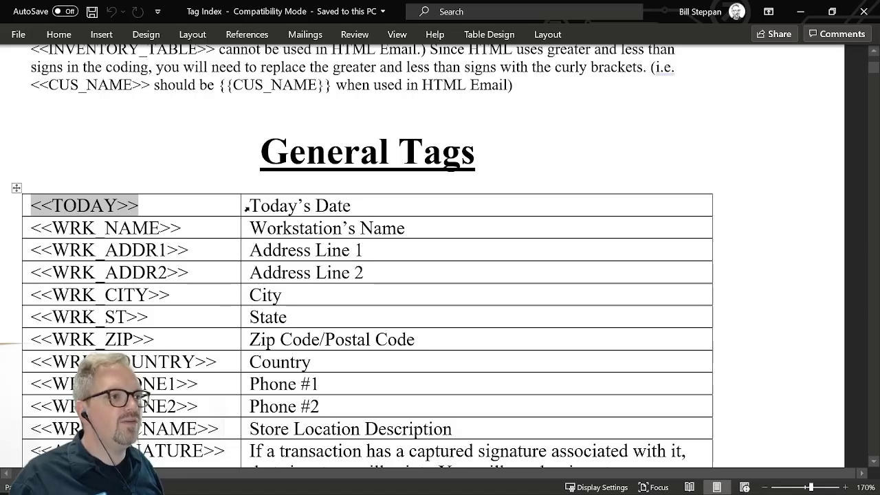
drag(245, 206, 350, 206)
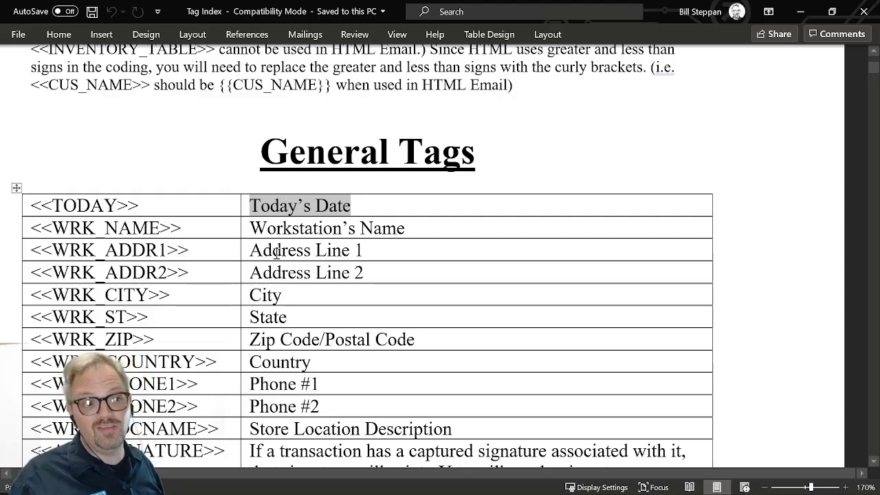
drag(238, 153, 502, 138)
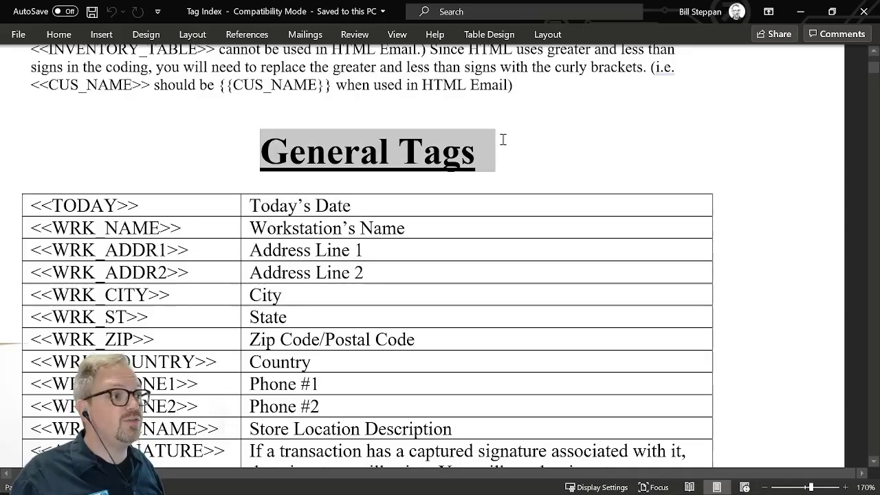
scroll(287, 190, down, 3)
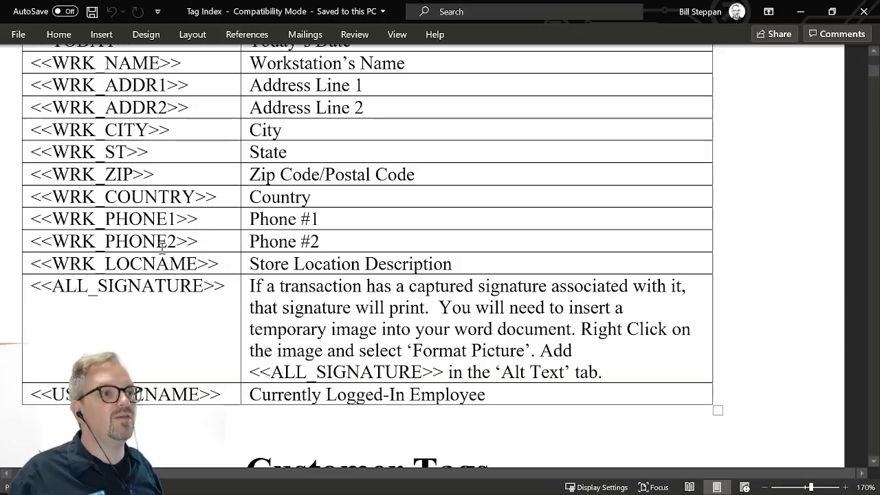
scroll(163, 248, down, 3)
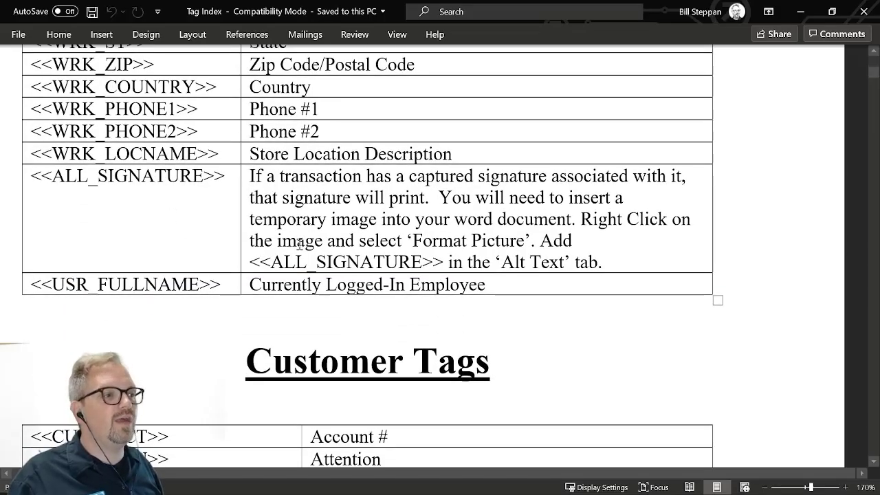
Examine the Customer Tags section of the Tag Index, from the account and name tags through the Customer Dependent Tags
scroll(329, 204, down, 2)
drag(249, 198, 477, 183)
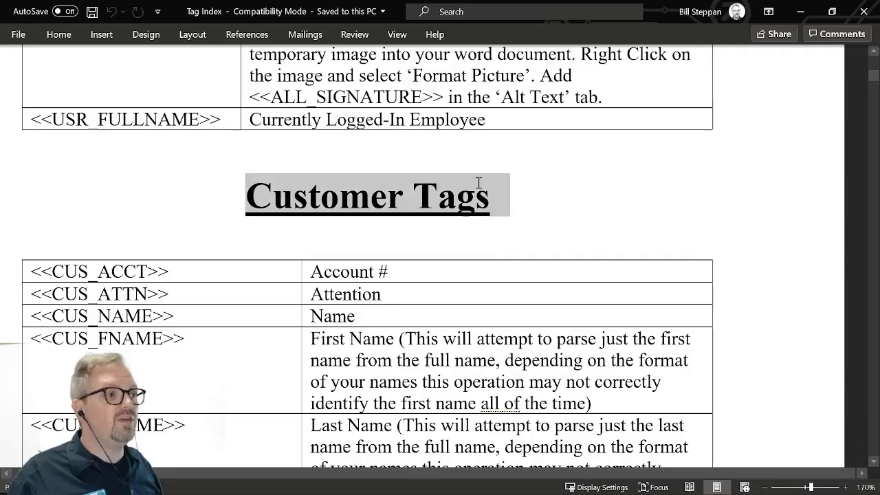
scroll(261, 243, down, 5)
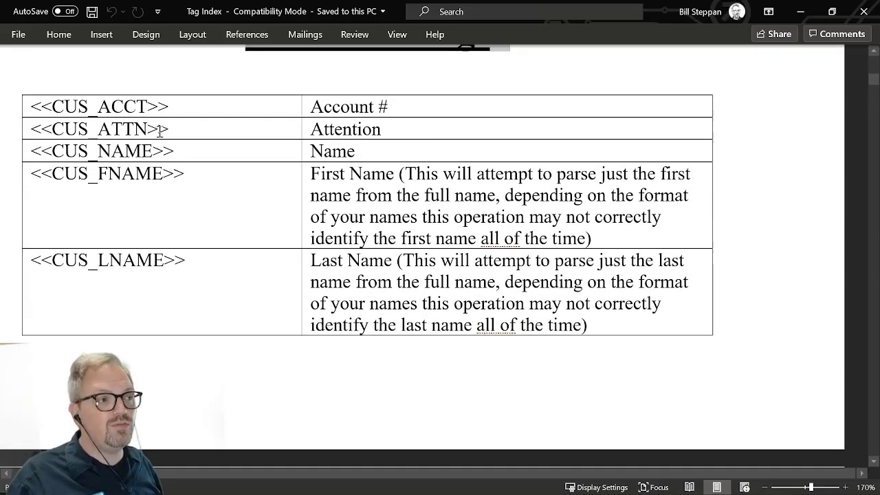
scroll(342, 242, down, 14)
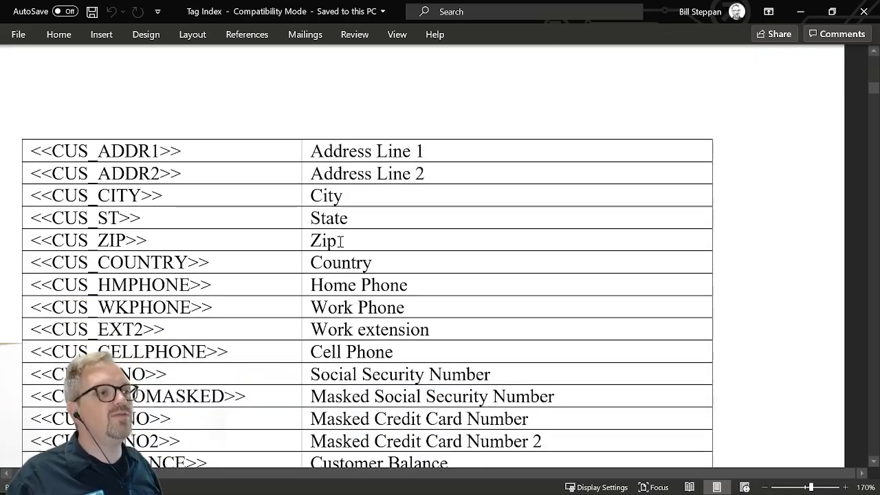
scroll(340, 241, down, 3)
scroll(340, 237, down, 2)
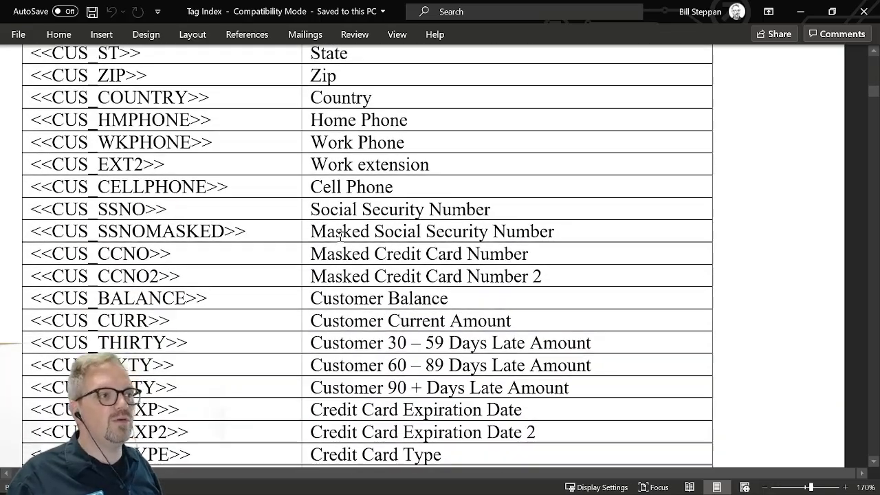
scroll(340, 237, down, 2)
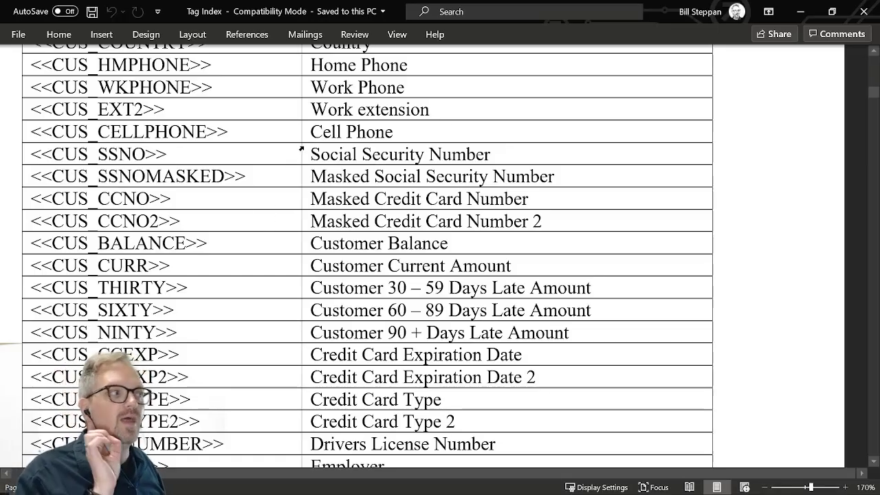
scroll(344, 165, down, 8)
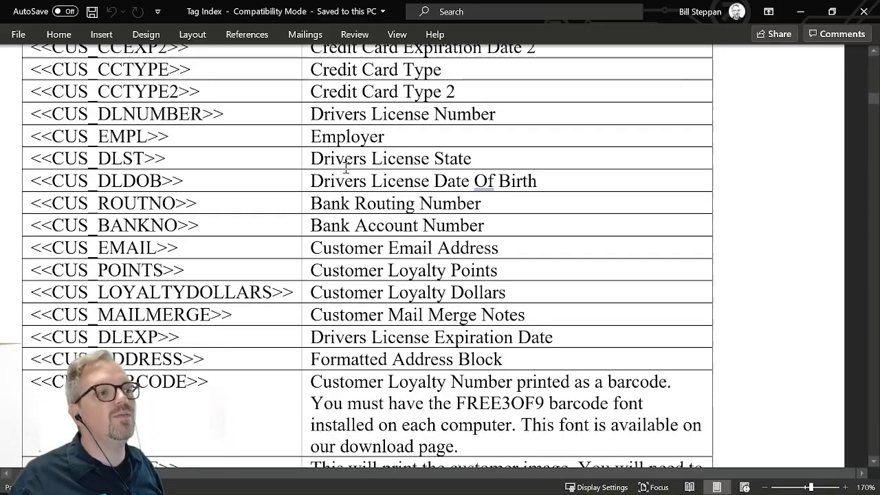
scroll(344, 167, down, 18)
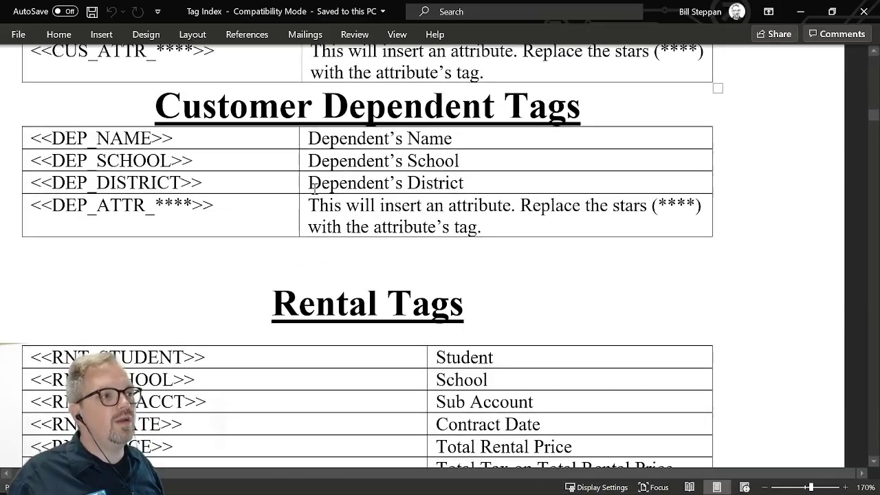
Examine the Rental Tags section, highlighting the RNT_STUDENT and RNT_DOWNPAYPLUSDEPOSIT tags
scroll(320, 205, down, 5)
drag(272, 82, 461, 76)
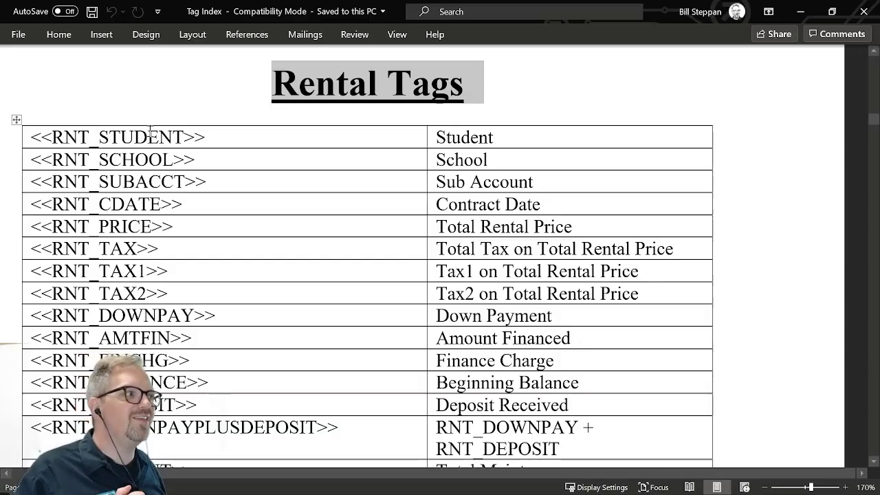
click(52, 136)
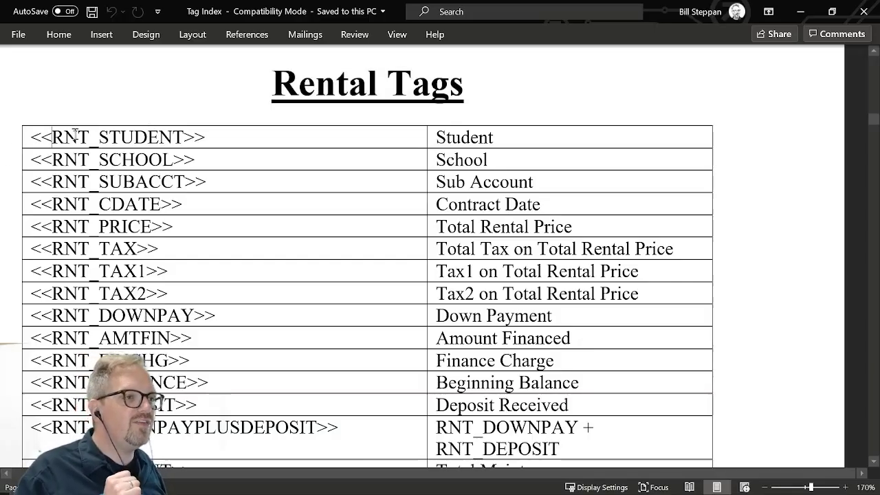
drag(75, 135, 183, 136)
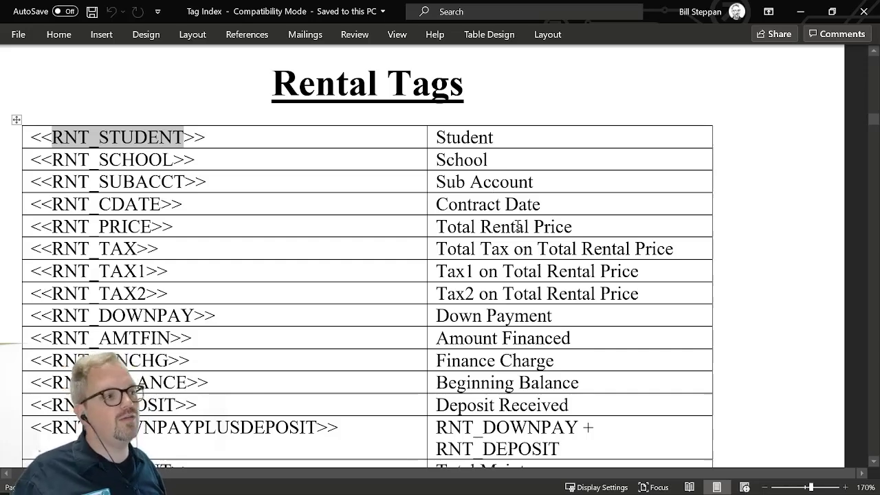
scroll(506, 220, down, 2)
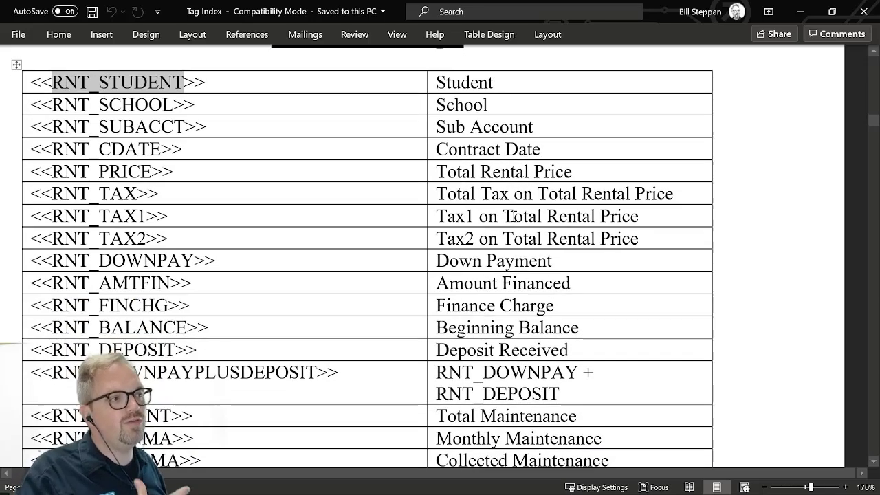
scroll(515, 189, down, 2)
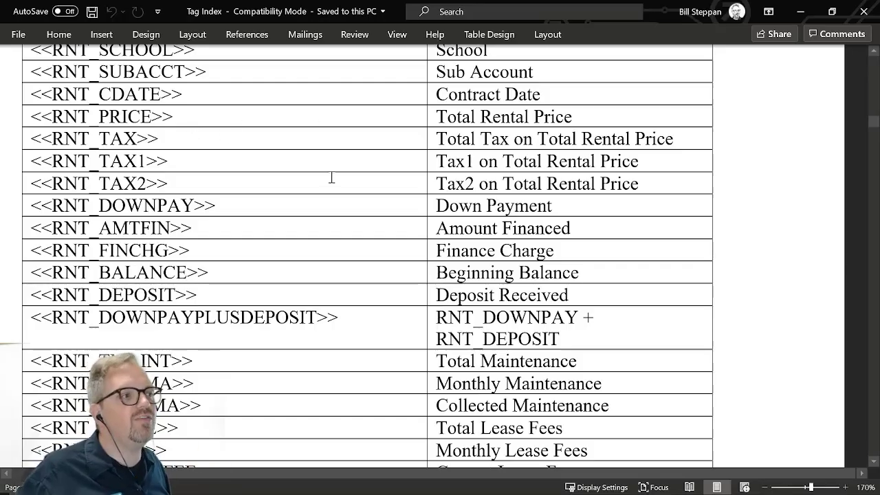
scroll(410, 181, down, 1)
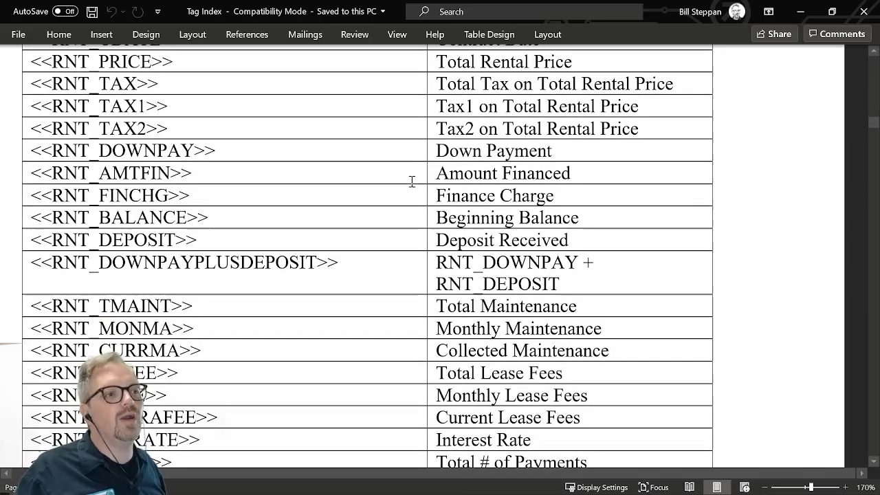
scroll(104, 185, down, 1)
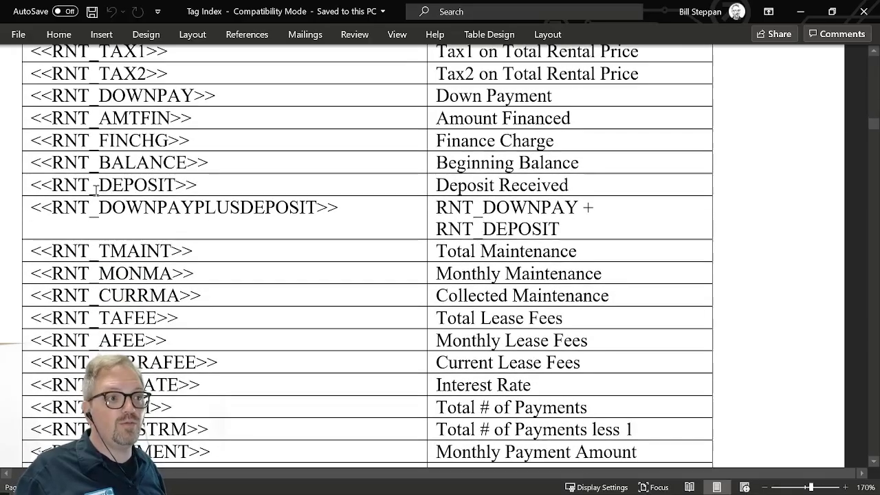
drag(69, 206, 283, 207)
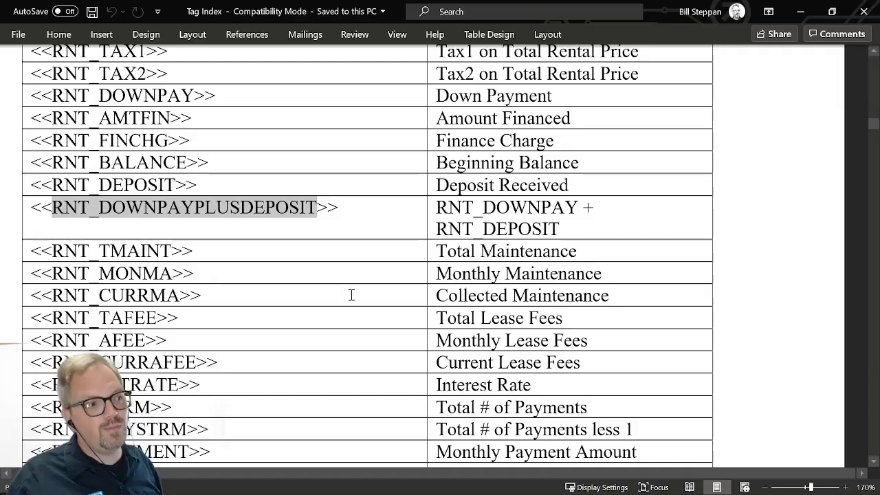
Read through the remaining rental tags for lease fees, payments, payoff, instrument details and discounts
scroll(571, 274, down, 5)
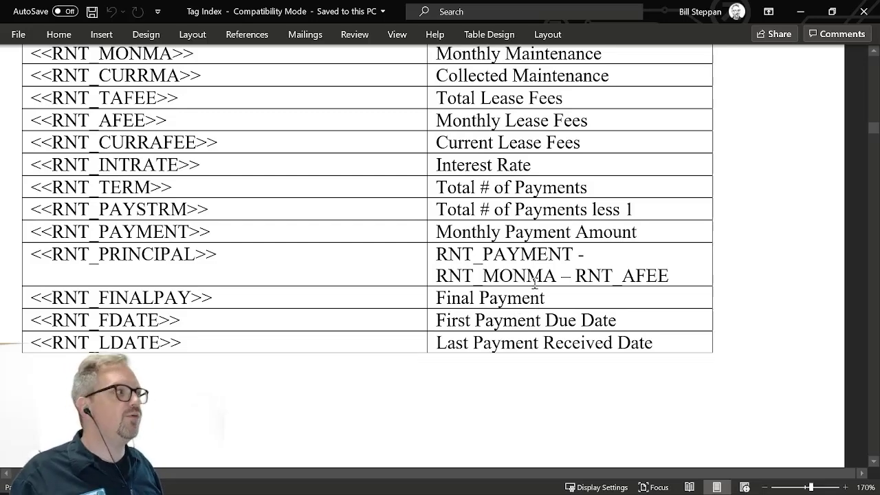
scroll(520, 288, down, 10)
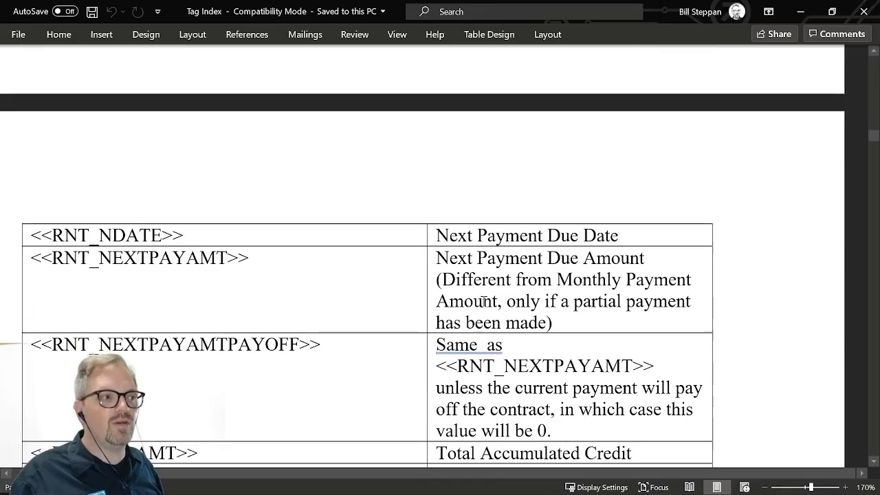
scroll(478, 297, down, 10)
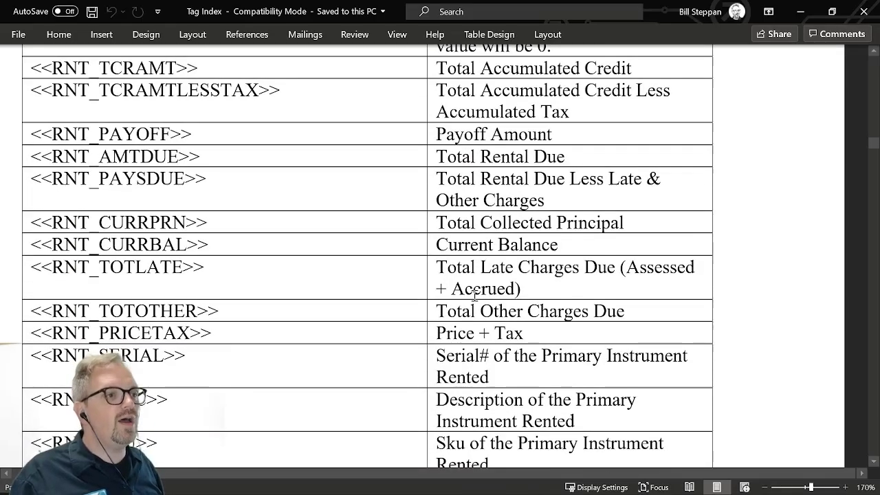
scroll(473, 294, down, 7)
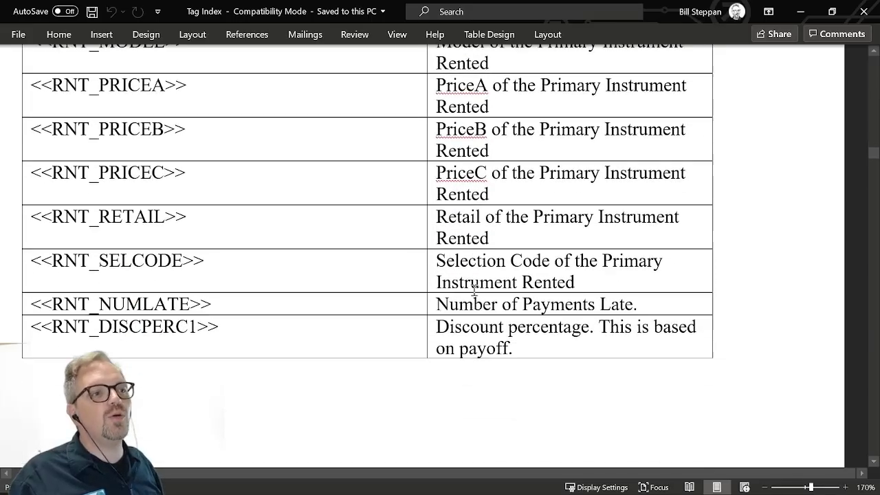
scroll(461, 279, down, 3)
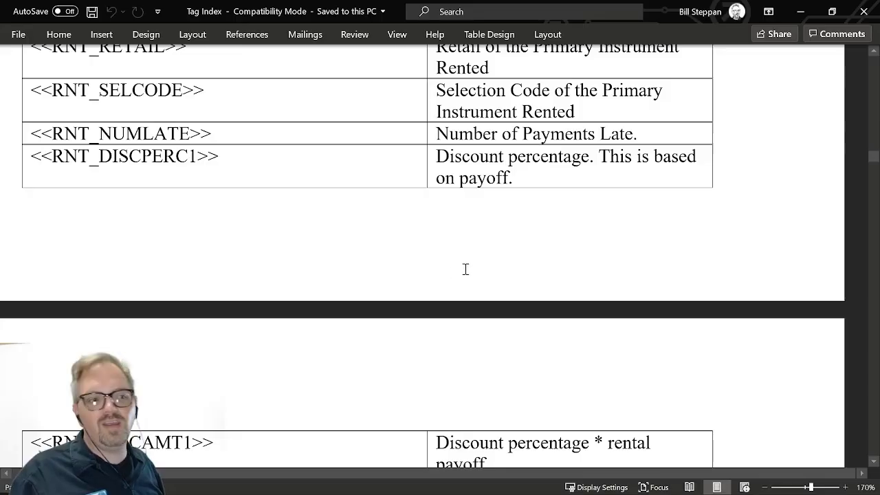
scroll(465, 268, down, 7)
scroll(467, 263, down, 4)
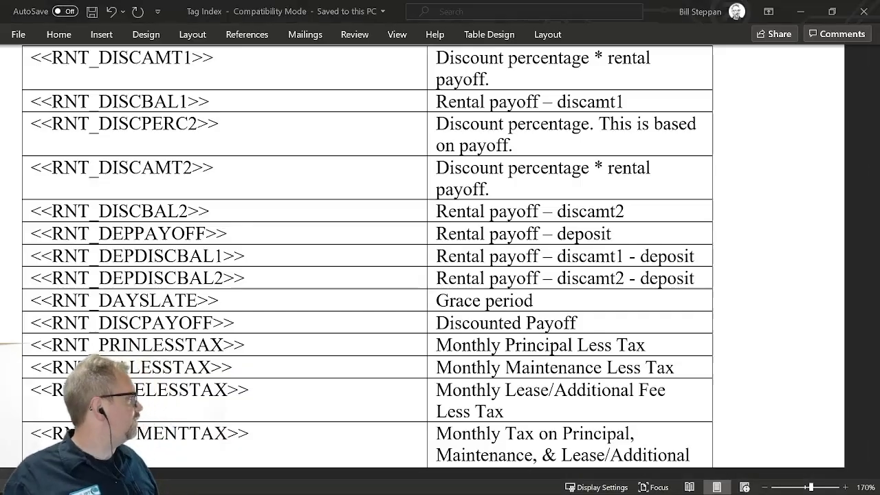
Open the dtNotice1 template and arrange it side by side with the Tag Index document
drag(879, 247, 715, 0)
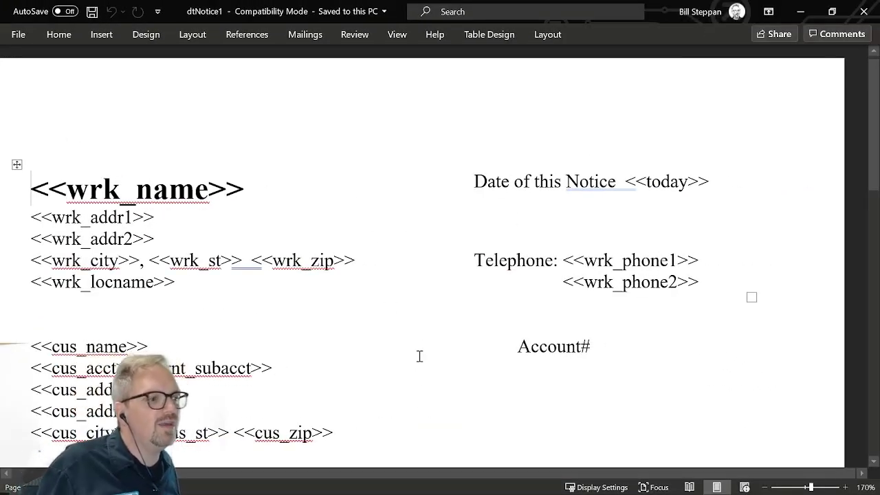
drag(313, 474, 270, 475)
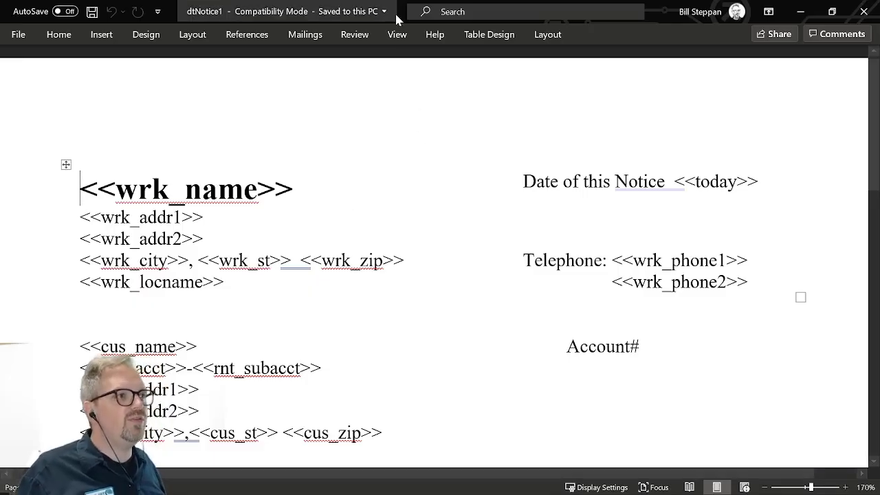
drag(403, 13, 879, 27)
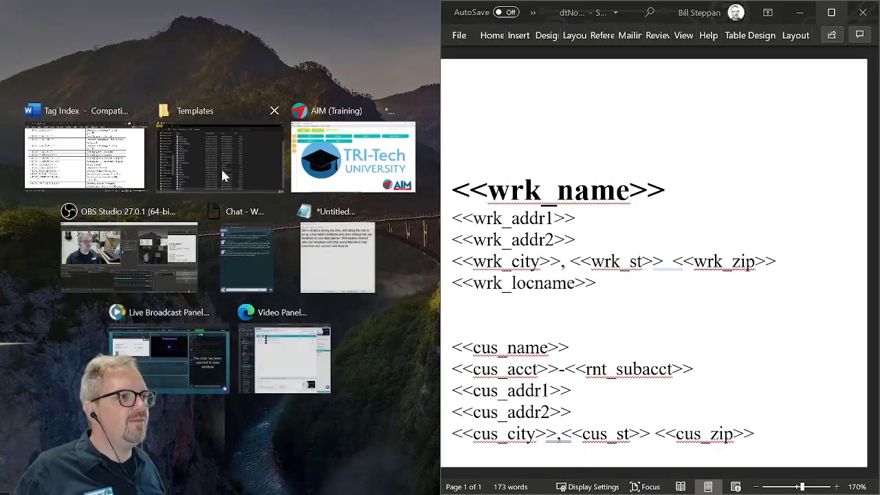
click(94, 147)
Return the Tag Index to its General Tags section for comparison with the dtNotice1 template
ctrl+scroll(310, 292, down, 3)
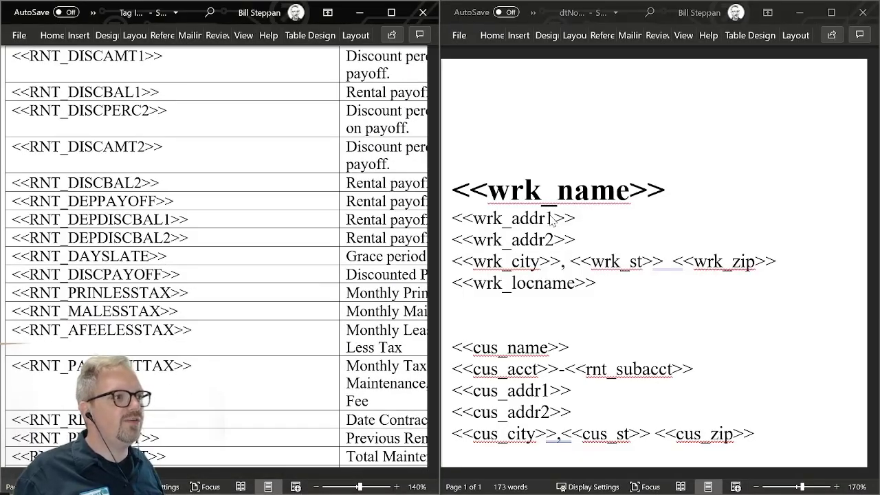
ctrl+scroll(554, 219, down, 7)
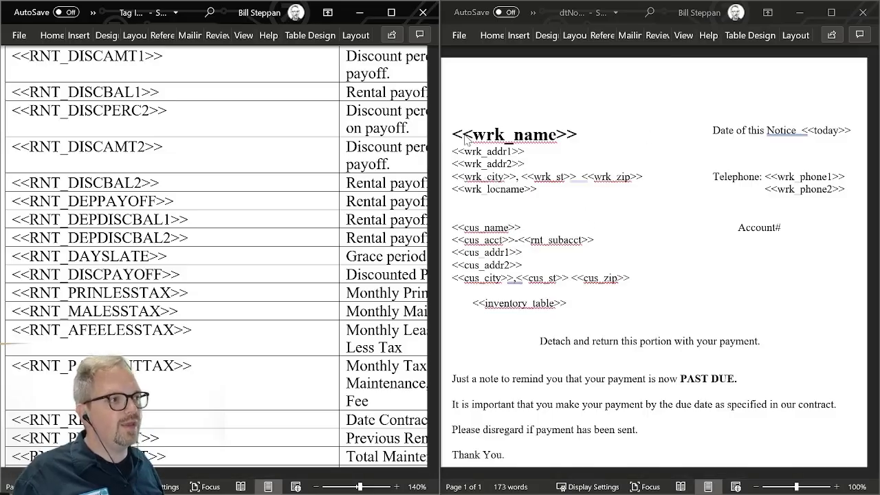
scroll(192, 199, up, 10)
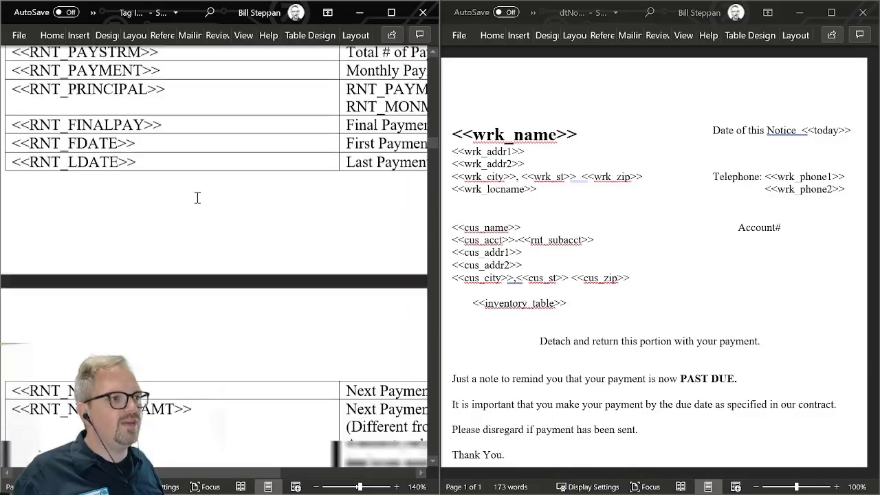
scroll(197, 198, up, 15)
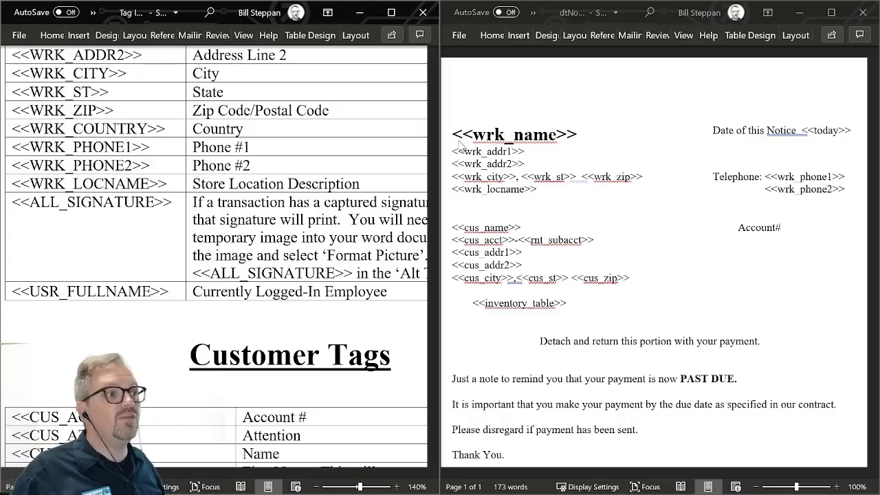
scroll(203, 180, up, 4)
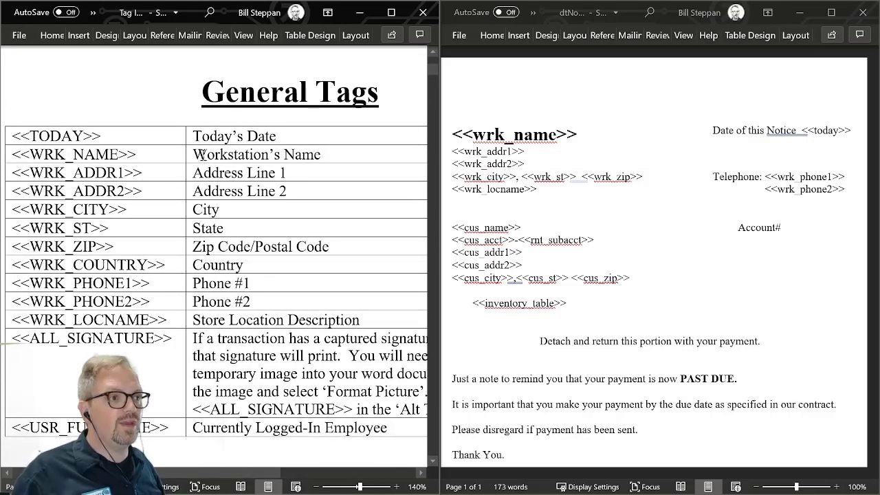
Compare the notice's workstation name, address and city tags with the General Tags list
drag(204, 154, 337, 144)
click(662, 215)
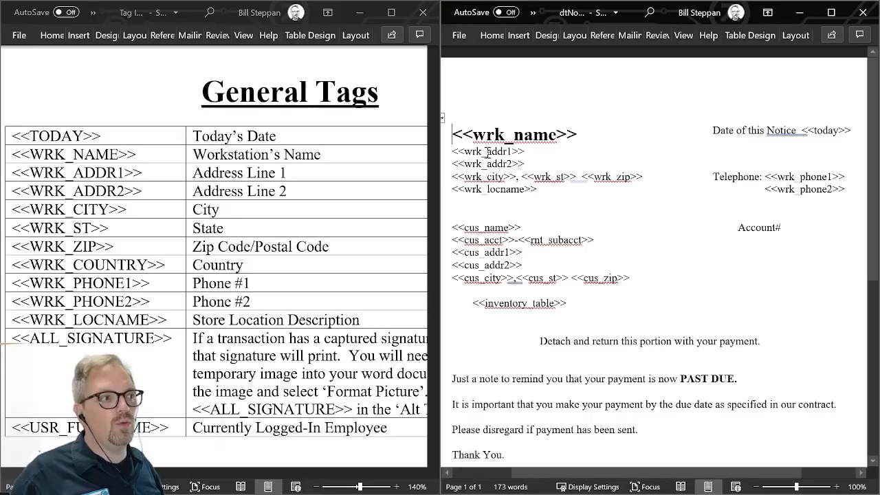
drag(487, 151, 474, 165)
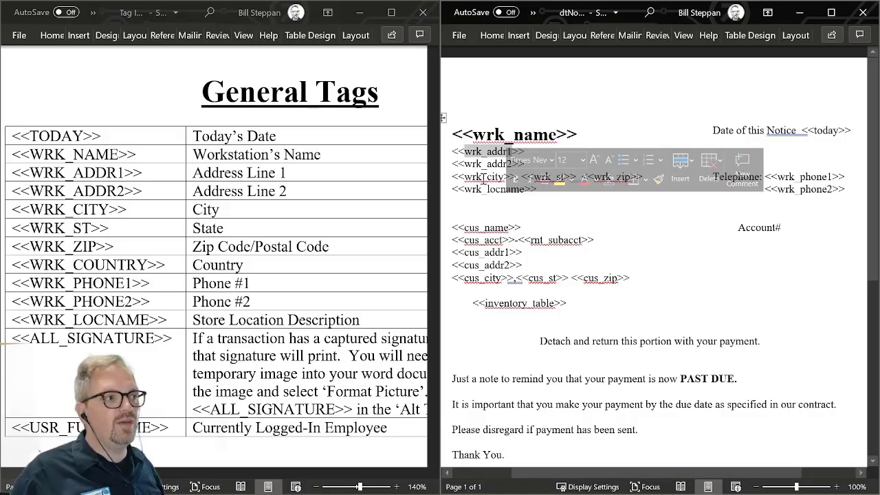
double_click(484, 178)
click(629, 141)
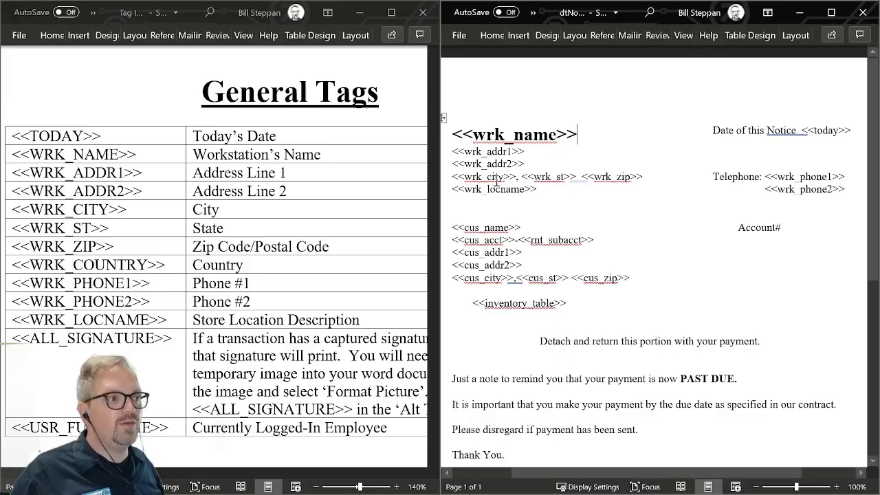
scroll(101, 210, down, 3)
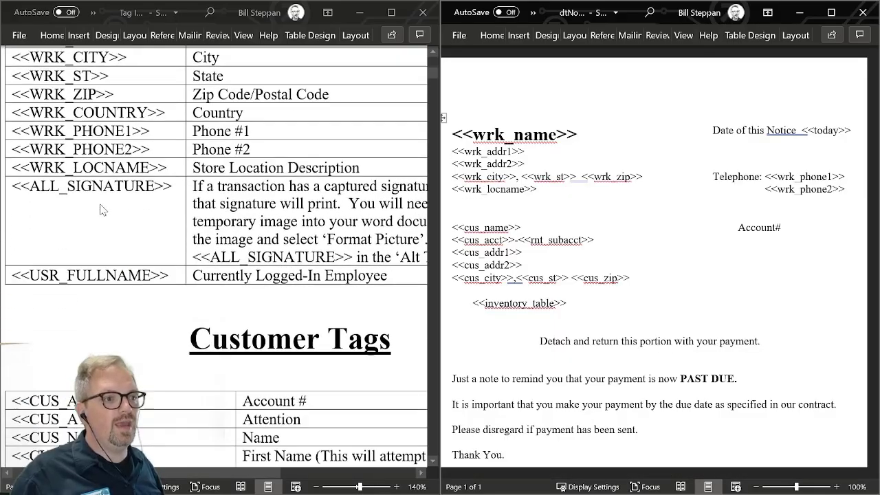
scroll(101, 209, up, 3)
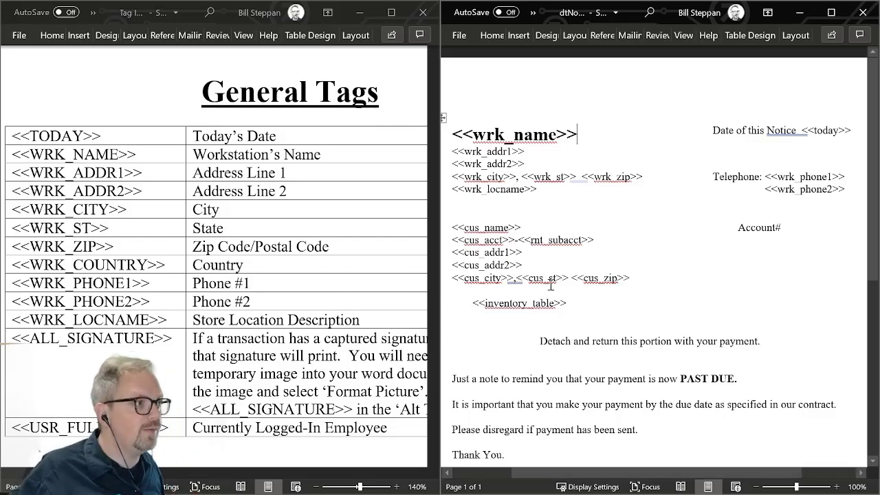
Highlight the notice's date and telephone tag block and the Account# label
click(708, 130)
click(720, 119)
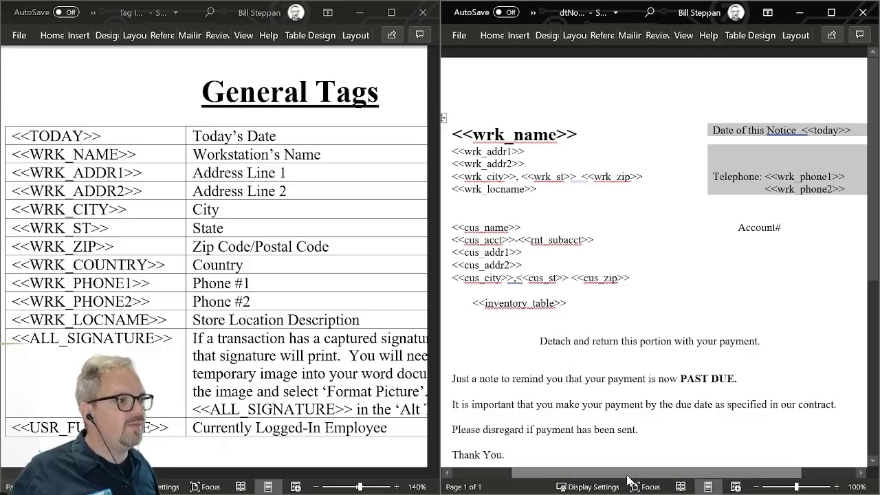
drag(627, 477, 663, 475)
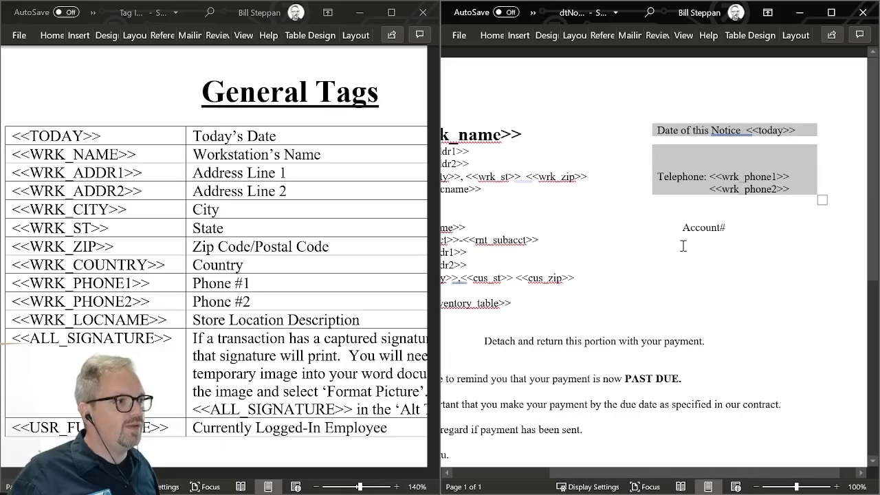
drag(681, 227, 729, 227)
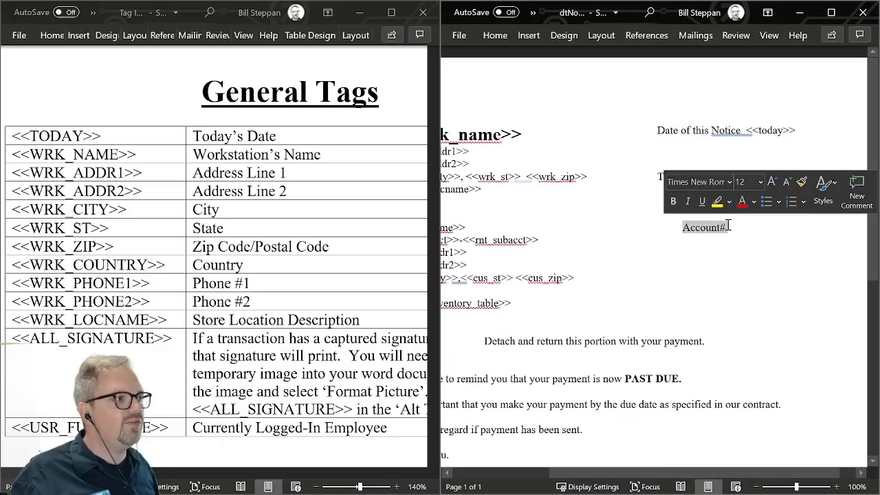
click(735, 228)
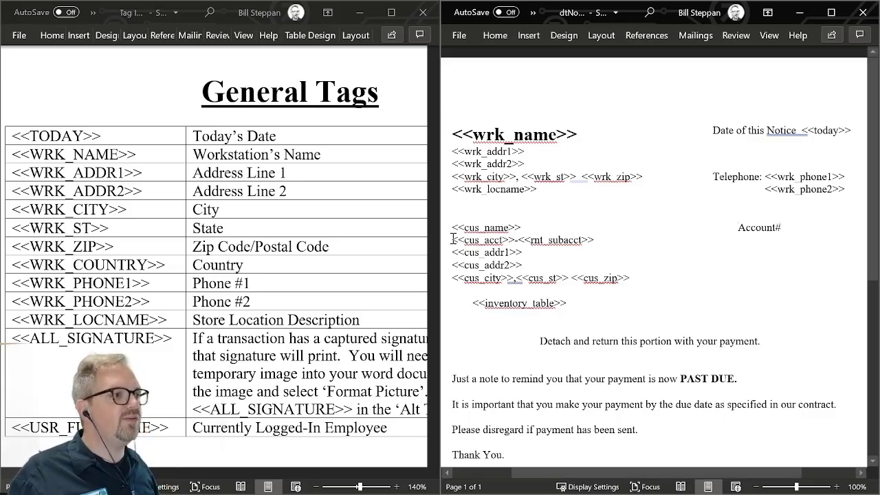
Highlight the cus_acct tag and the rnt_subacct tag joined by a hyphen in the customer block
drag(453, 239, 690, 240)
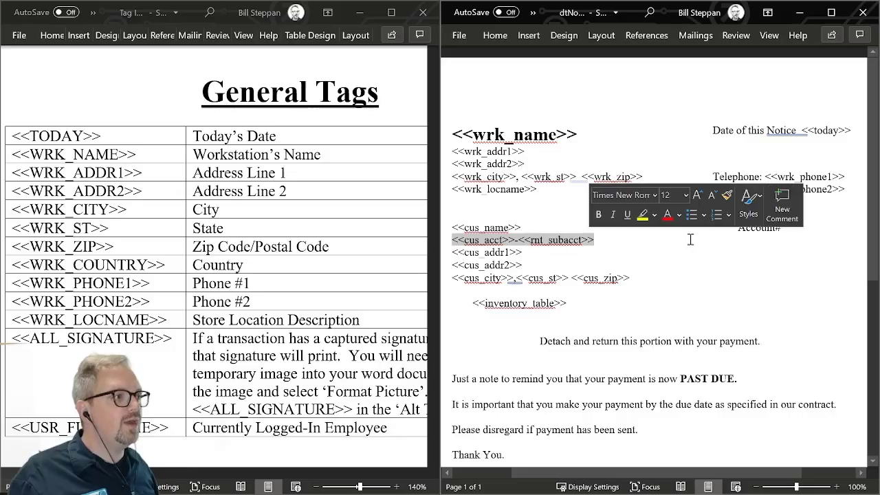
click(801, 228)
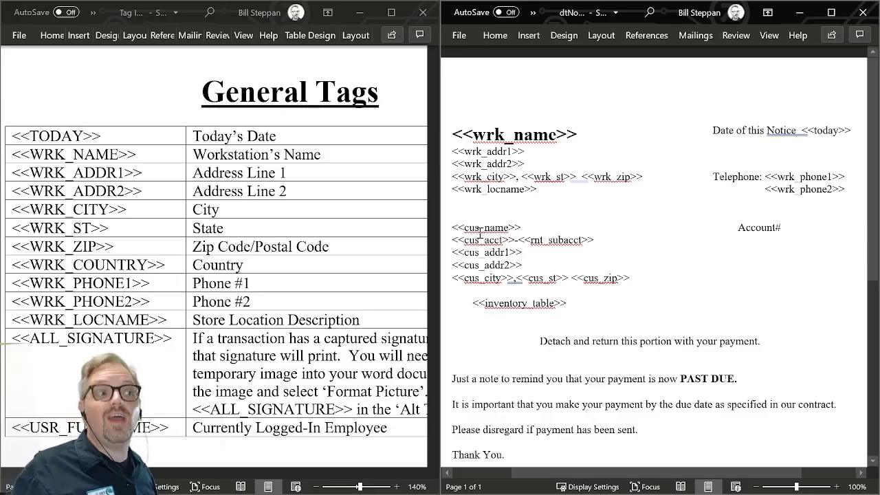
drag(453, 243, 532, 242)
drag(532, 239, 592, 242)
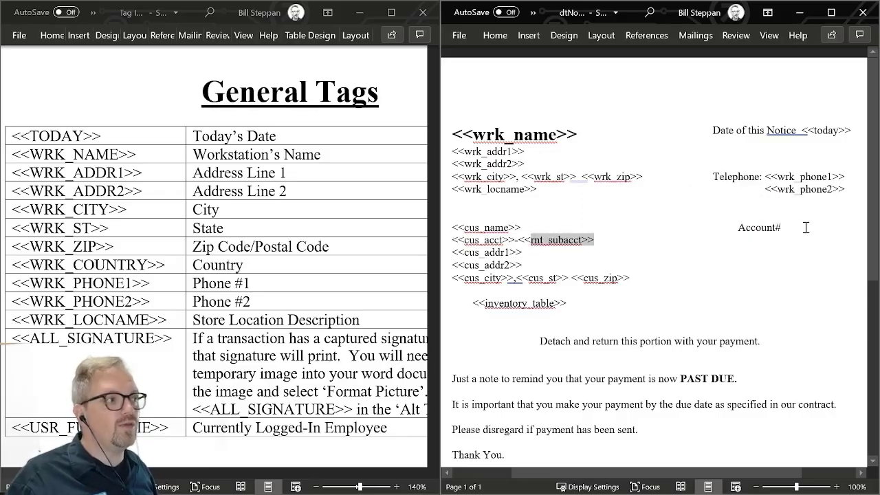
Highlight the cus_name line and the customer address and city tags in the notice
double_click(519, 228)
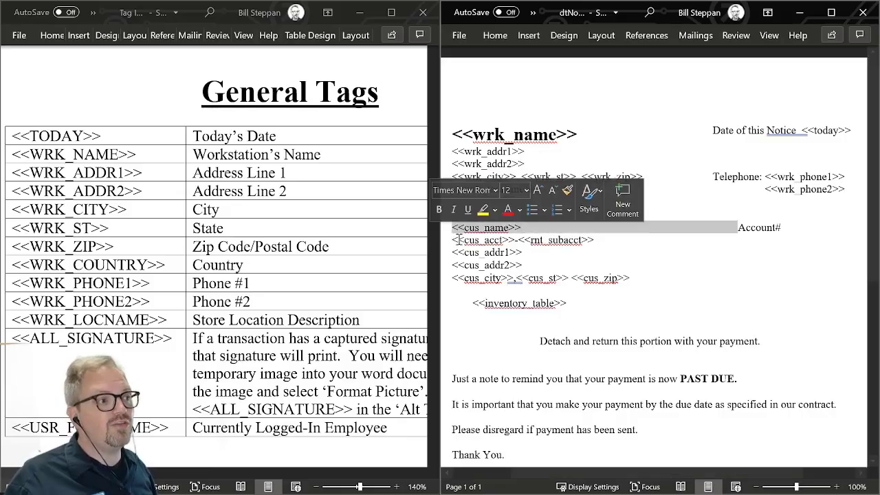
double_click(494, 252)
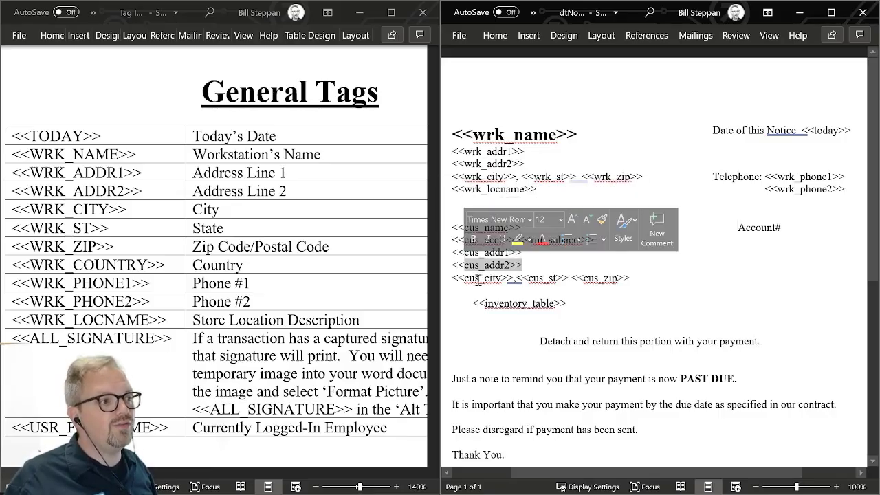
click(482, 277)
click(761, 266)
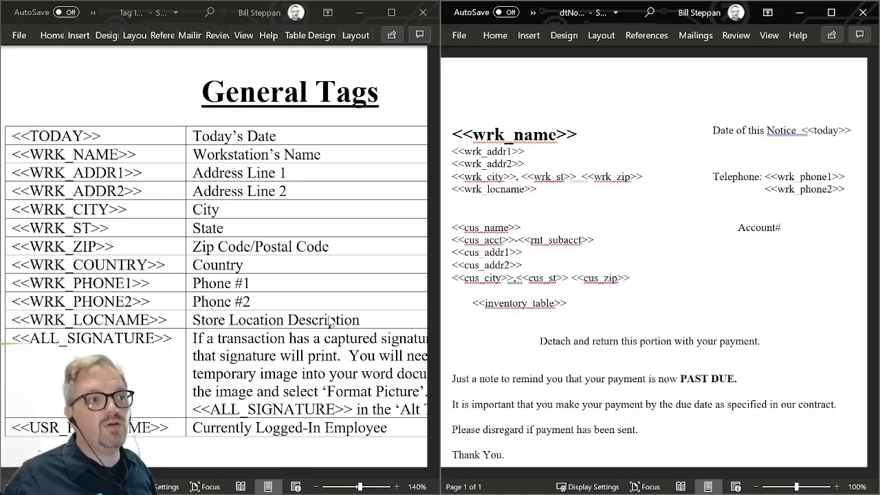
Review the Tag Index usage notes and the notice's detach line and past-due message
scroll(217, 296, up, 5)
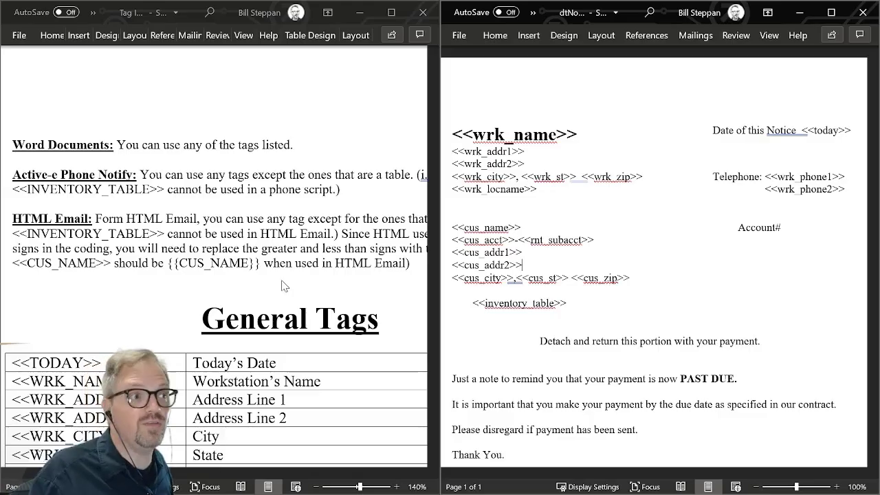
scroll(723, 277, down, 3)
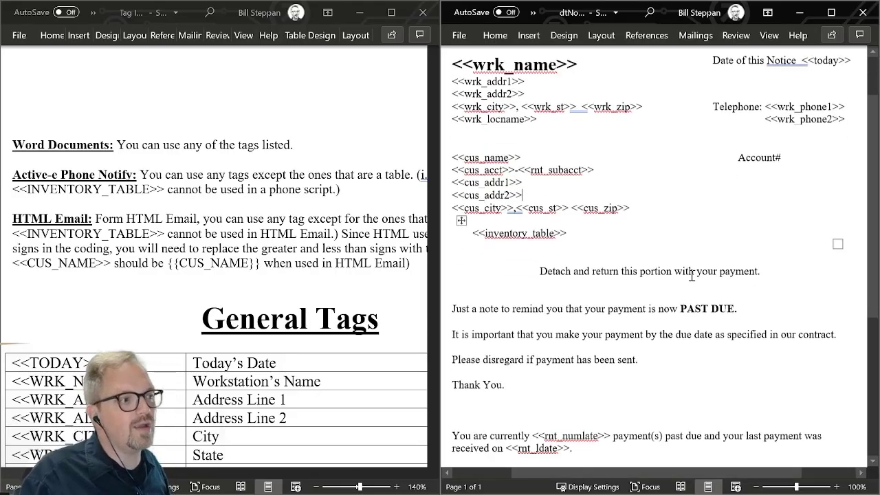
drag(539, 242, 696, 242)
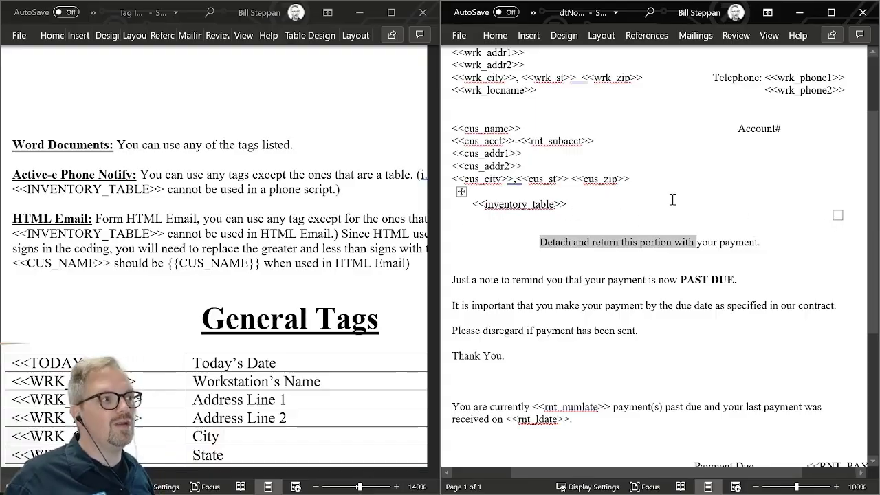
scroll(673, 200, up, 2)
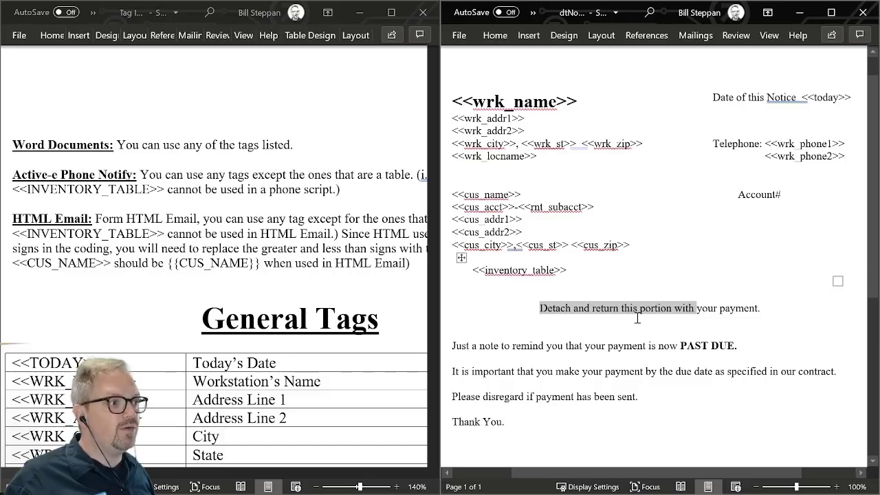
scroll(637, 317, down, 4)
scroll(788, 261, down, 2)
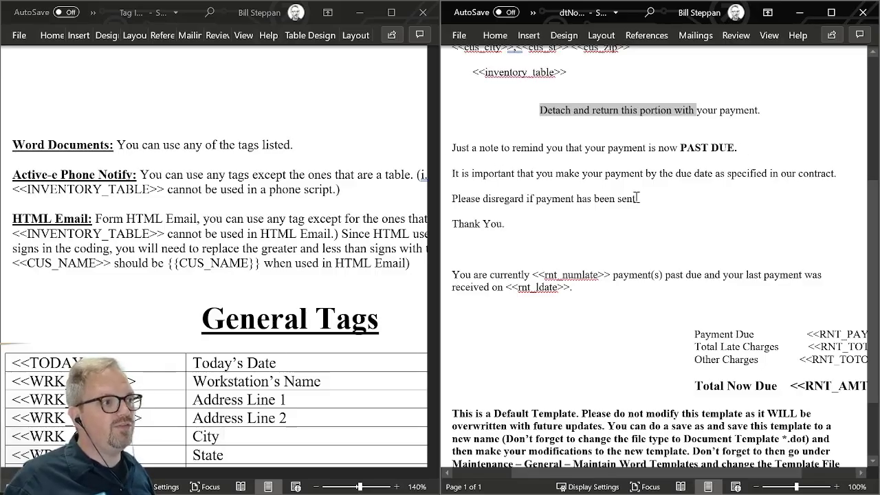
Highlight the rnt_numlate and rnt_ldate tags in the notice and look through the Tag Index's rental tags for their meanings
scroll(608, 263, down, 1)
drag(535, 242, 610, 242)
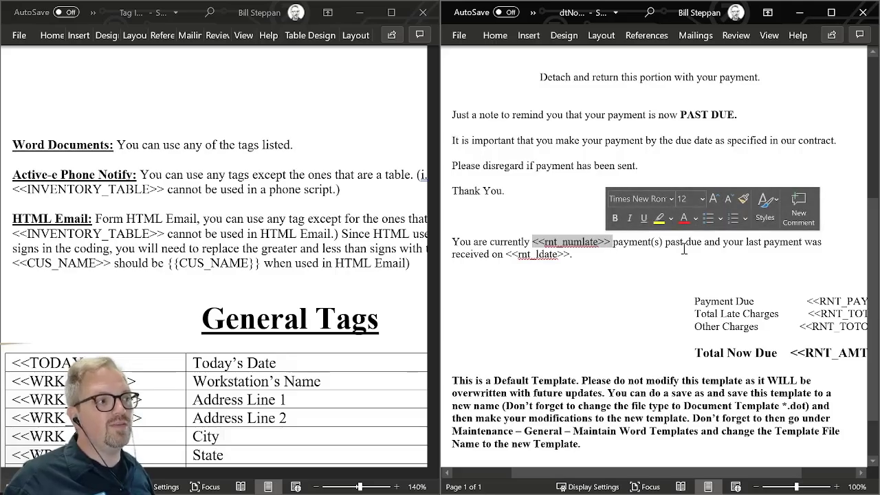
scroll(51, 271, down, 10)
scroll(51, 271, down, 20)
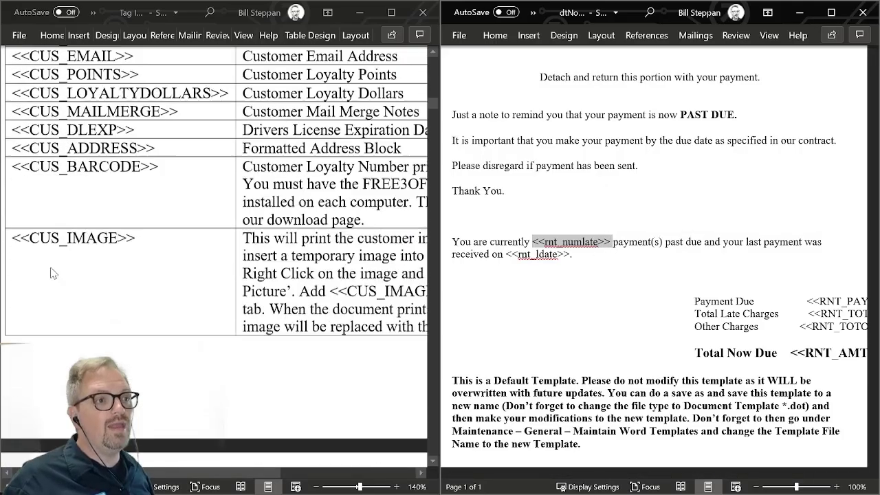
scroll(55, 272, up, 10)
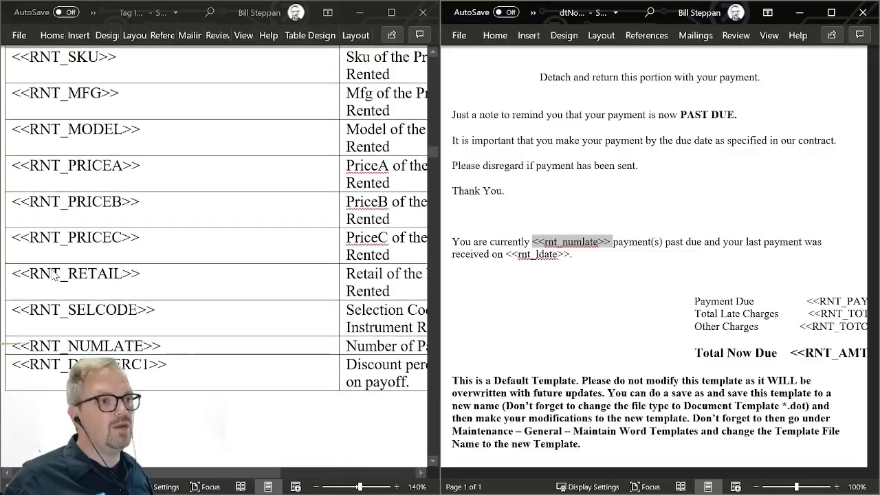
scroll(62, 272, down, 10)
scroll(61, 271, down, 15)
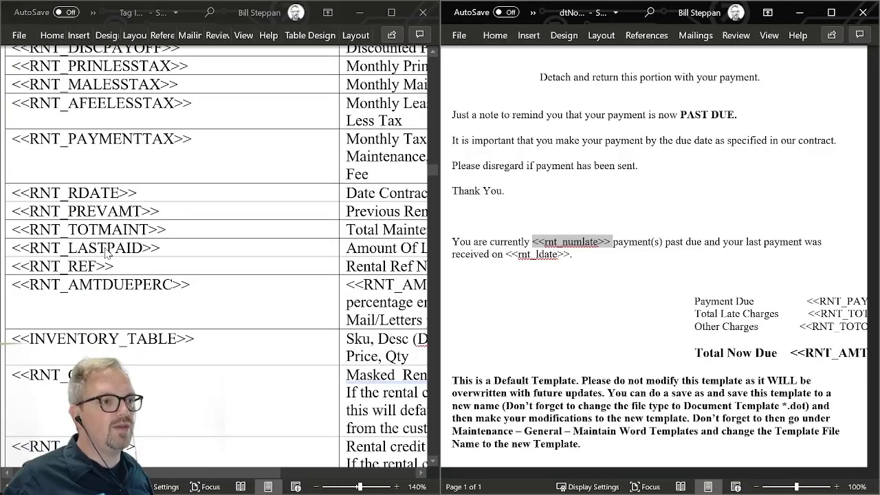
scroll(115, 266, down, 3)
scroll(115, 266, down, 12)
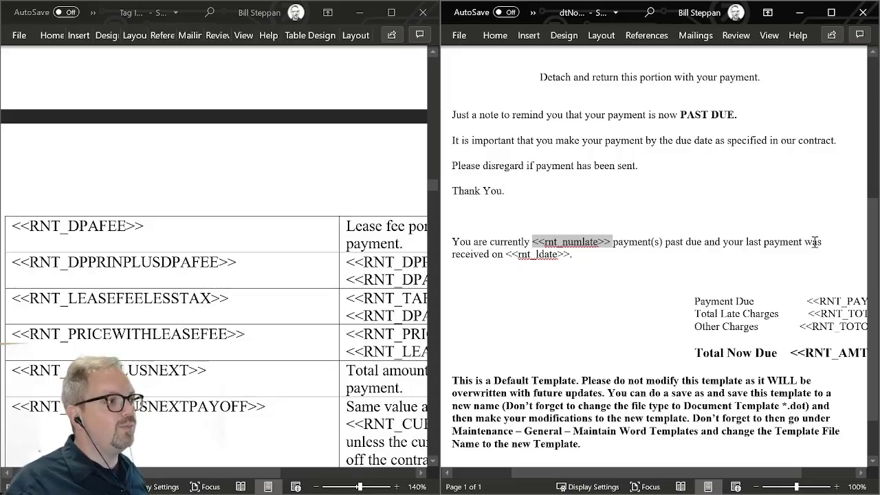
double_click(519, 256)
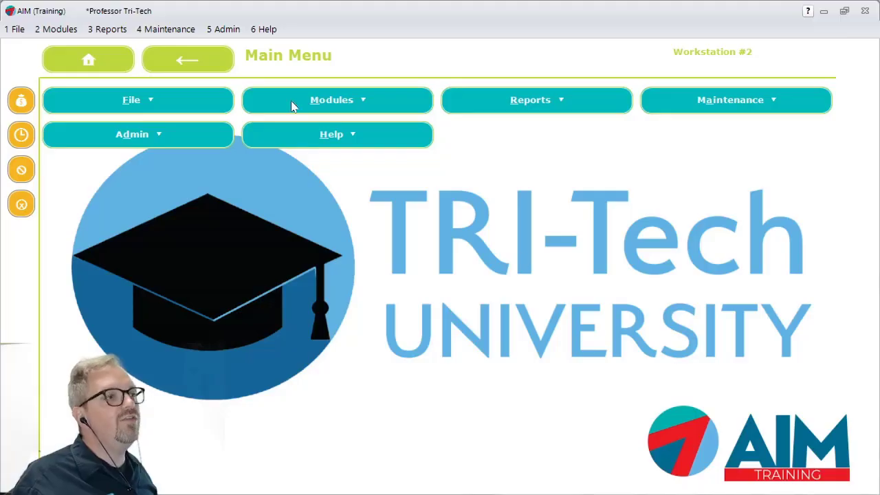
Switch to AIM, open Maintain Word Templates and start a new template entry
click(157, 31)
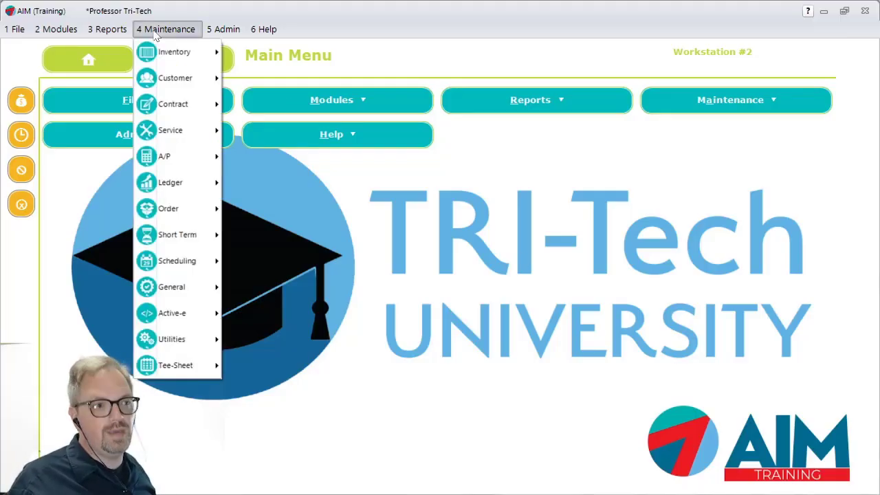
mouse_move(192, 287)
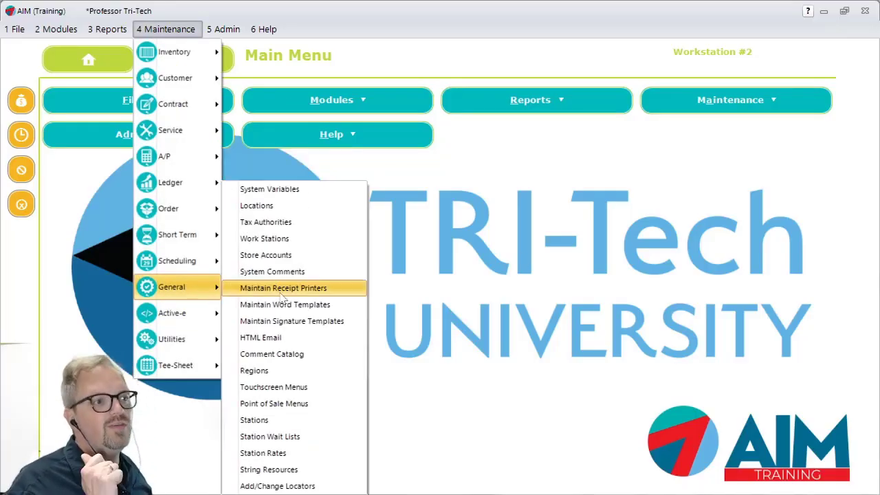
click(297, 307)
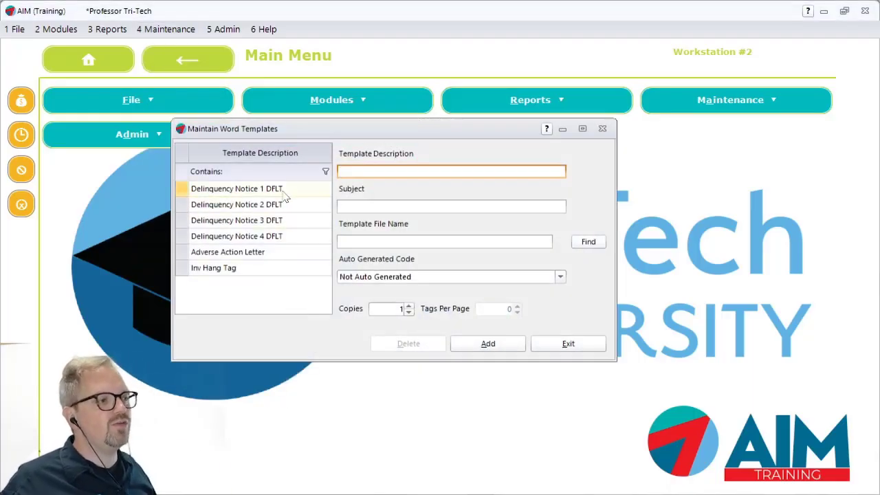
click(488, 344)
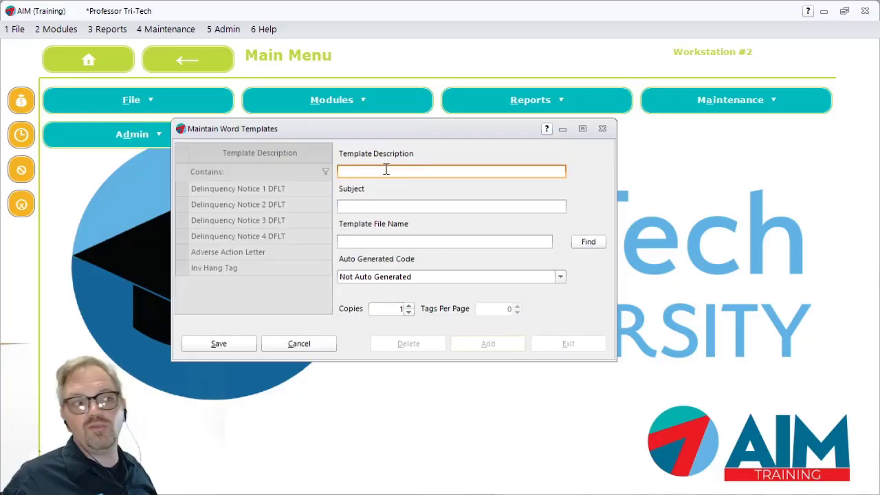
Browse the AIM Templates folder for the new entry's template file, list the Word 2003 Templates, and close the browser without choosing one
click(365, 207)
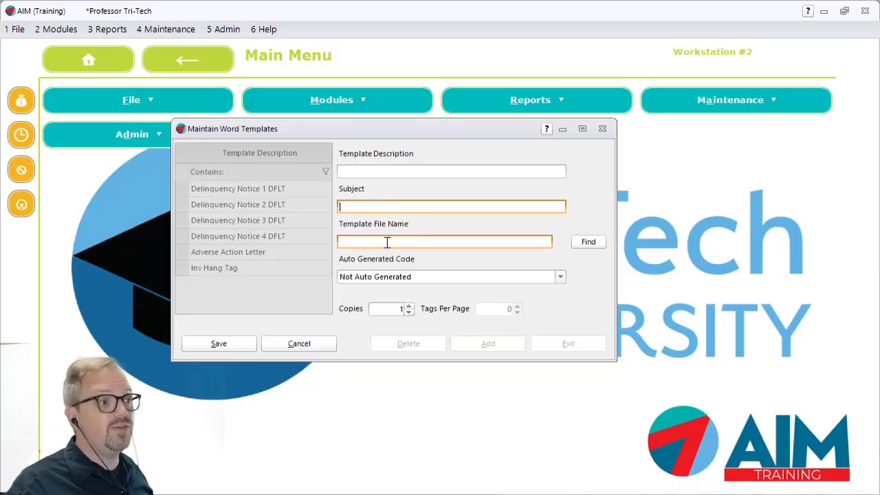
click(593, 240)
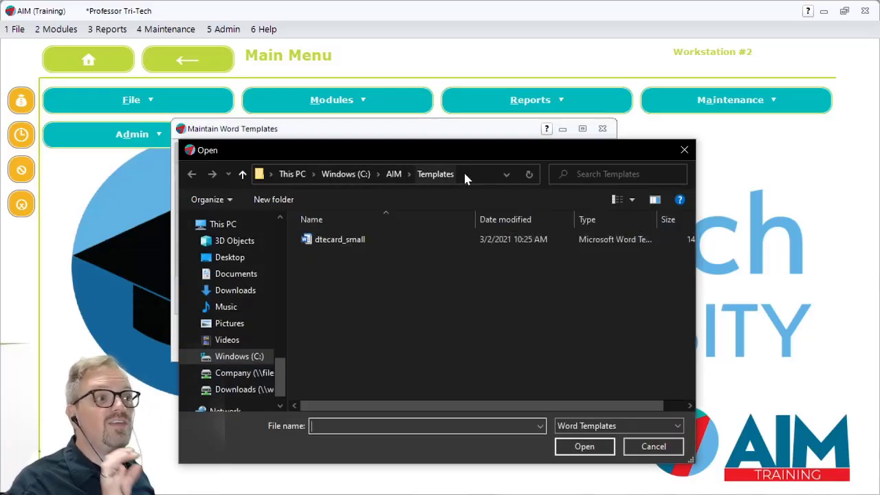
click(675, 430)
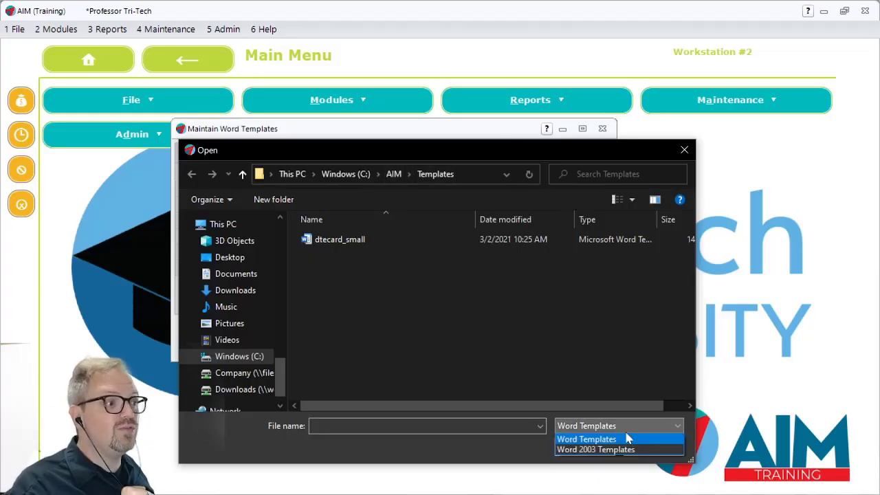
click(595, 449)
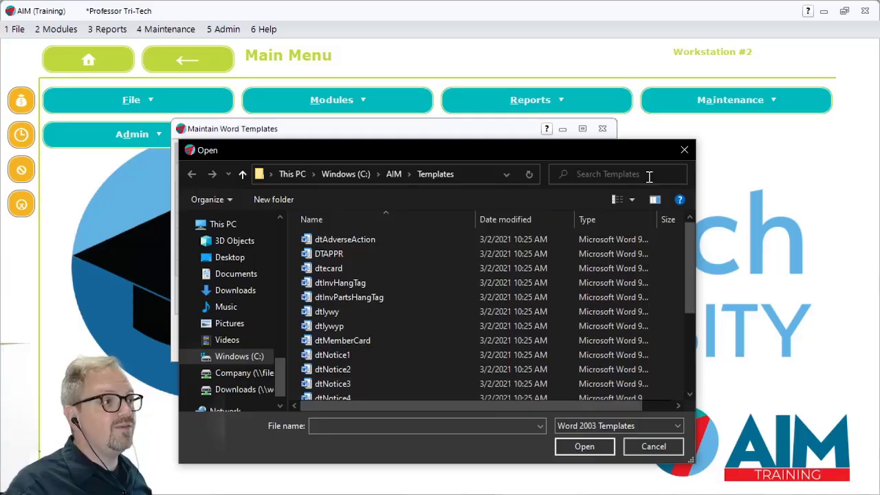
click(684, 149)
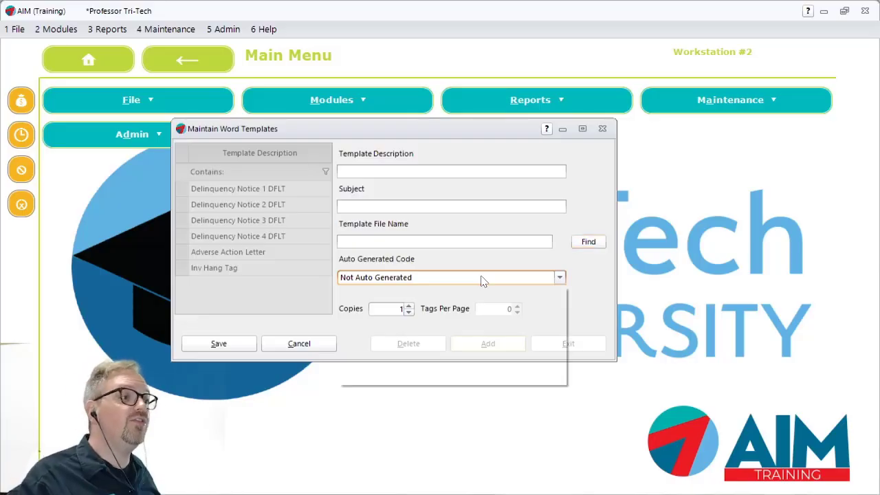
Set the new template's auto generated code to Long Term Contract Doc
click(481, 279)
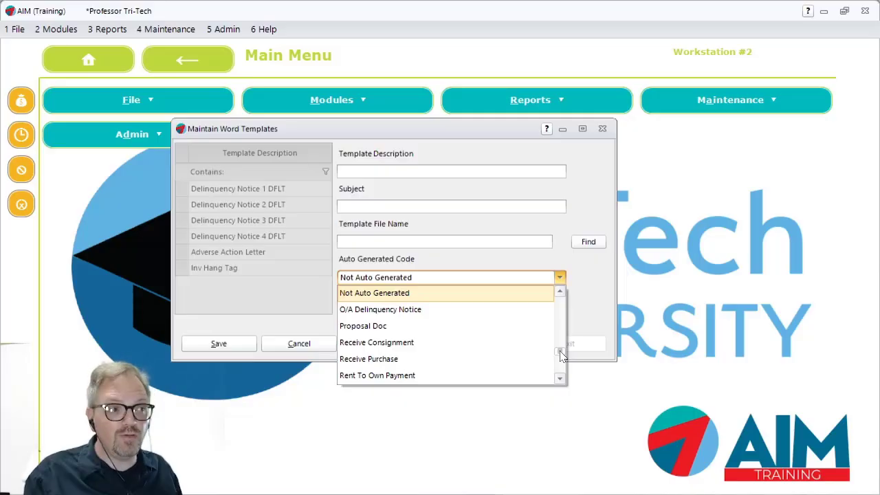
drag(560, 352, 561, 333)
click(377, 317)
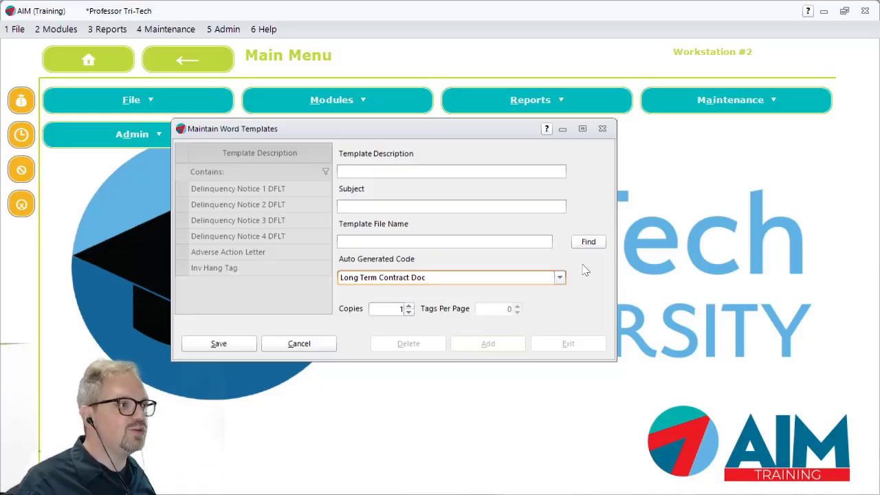
Change the new template's auto generated code to Long Term Contract Doc Sales Contract
click(559, 277)
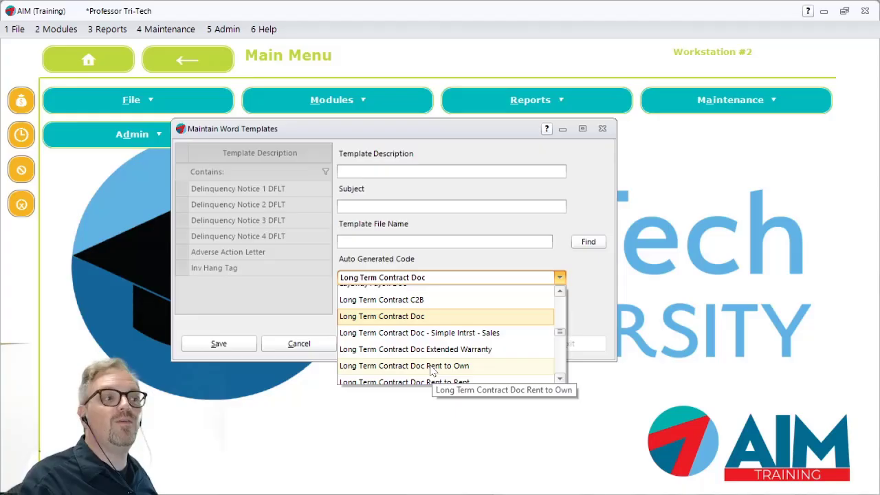
click(560, 378)
click(560, 378)
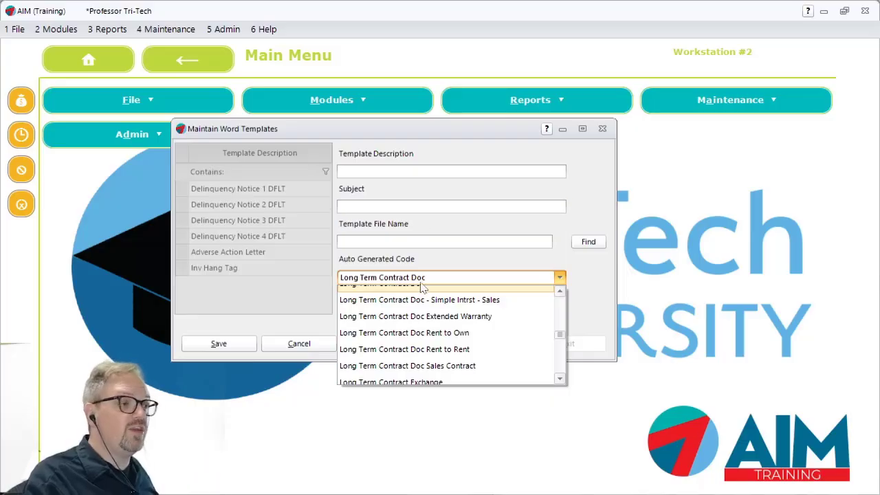
click(441, 365)
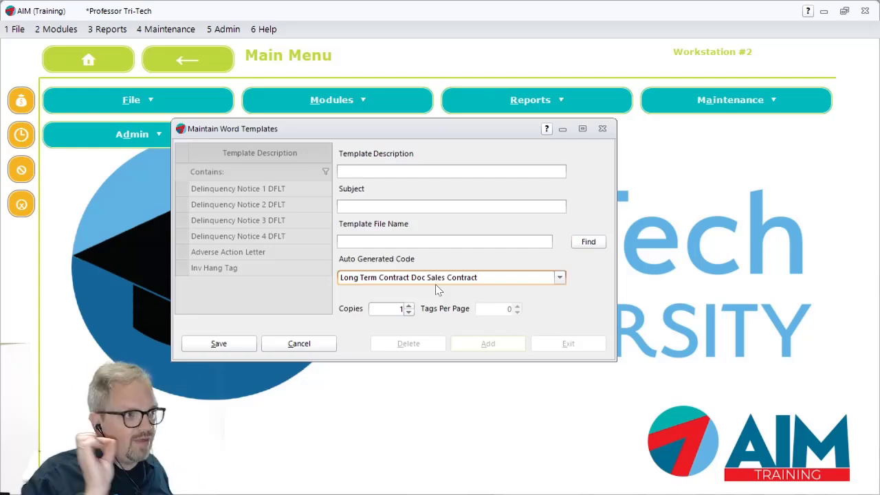
click(434, 169)
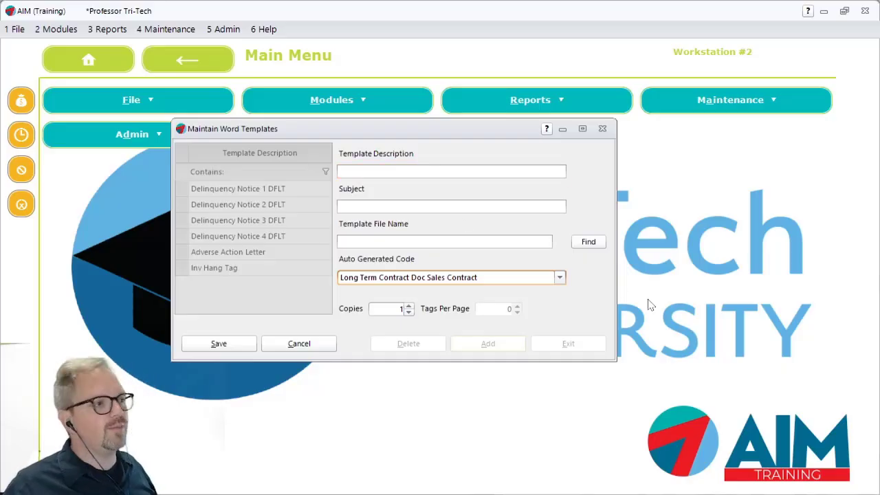
Look through the other auto generated code options, from the layaway and long term contract documents to the rent payment codes, keeping the current selection
click(559, 279)
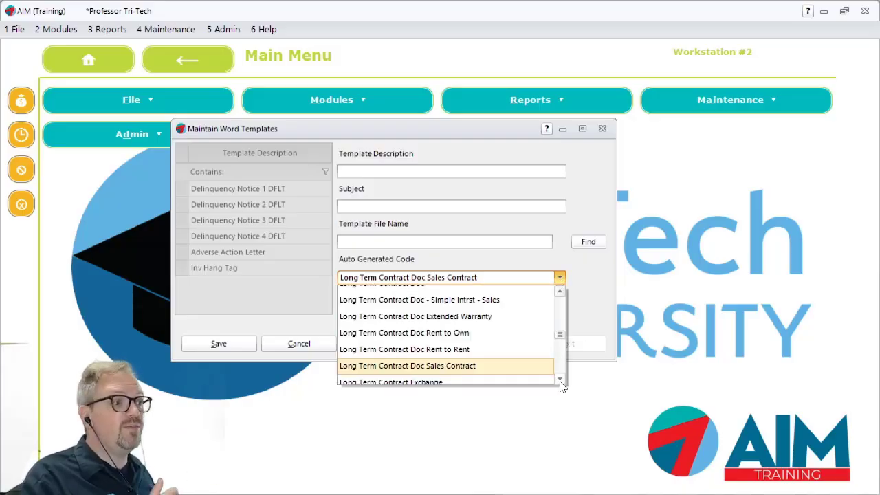
click(559, 291)
click(559, 291)
click(559, 292)
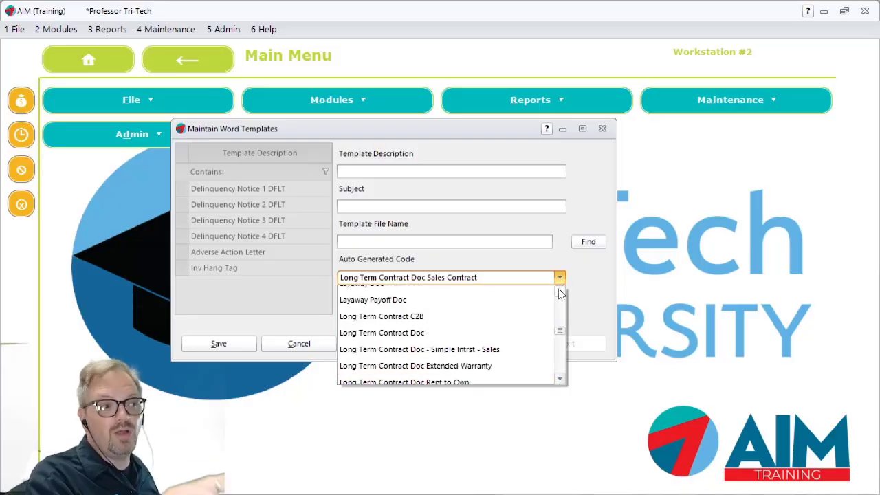
click(560, 379)
click(560, 379)
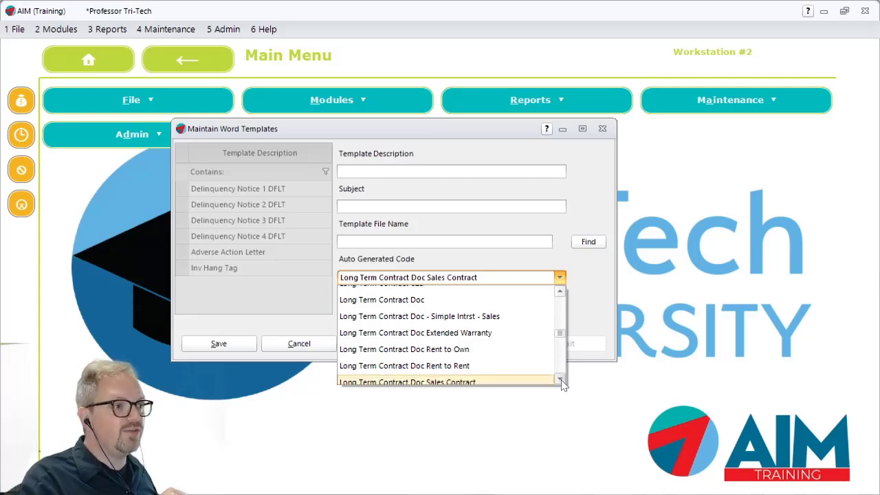
click(561, 379)
click(560, 379)
click(560, 380)
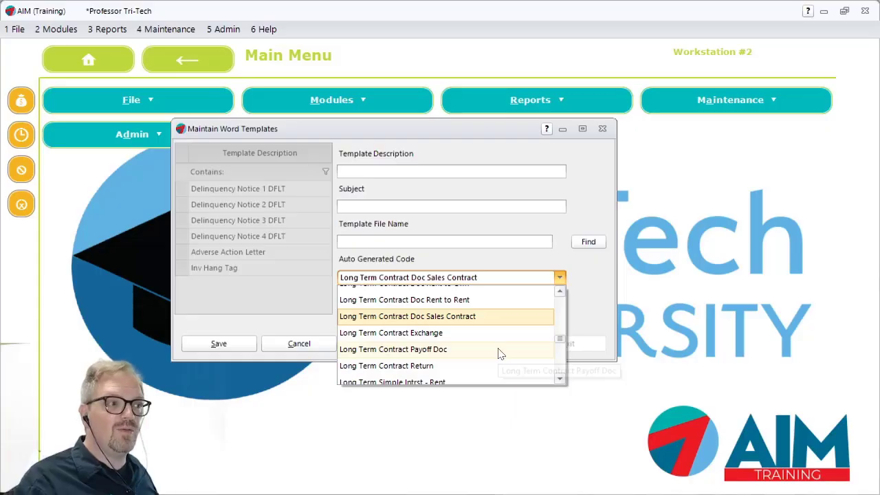
click(560, 378)
click(560, 379)
click(560, 380)
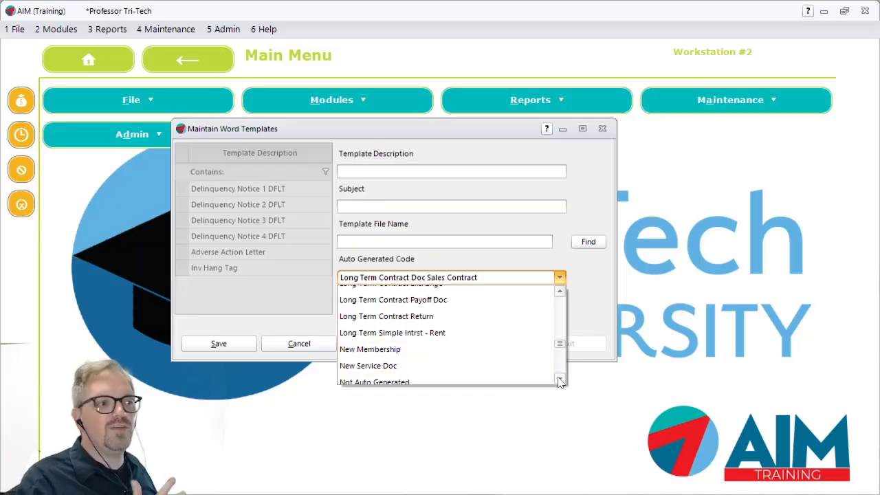
scroll(558, 378, down, 6)
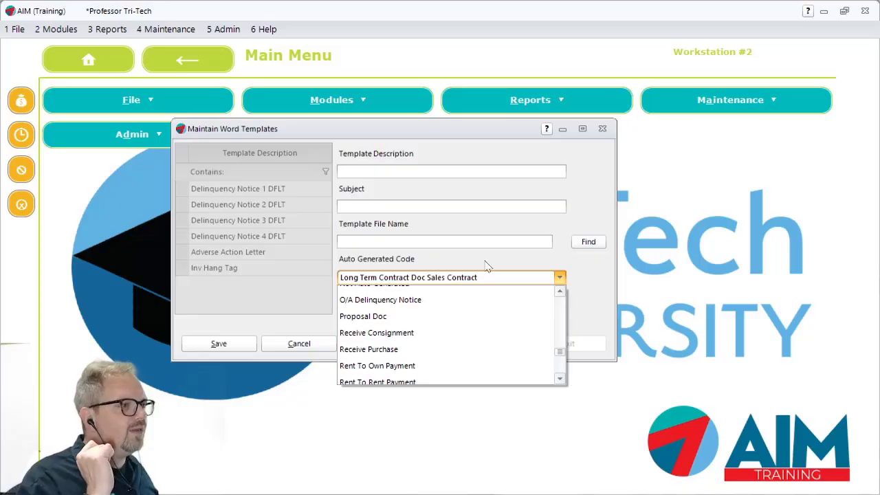
click(545, 265)
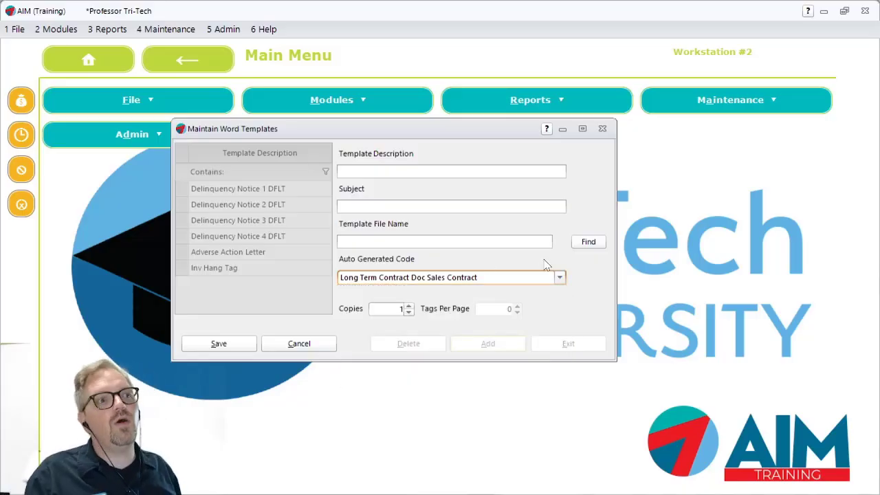